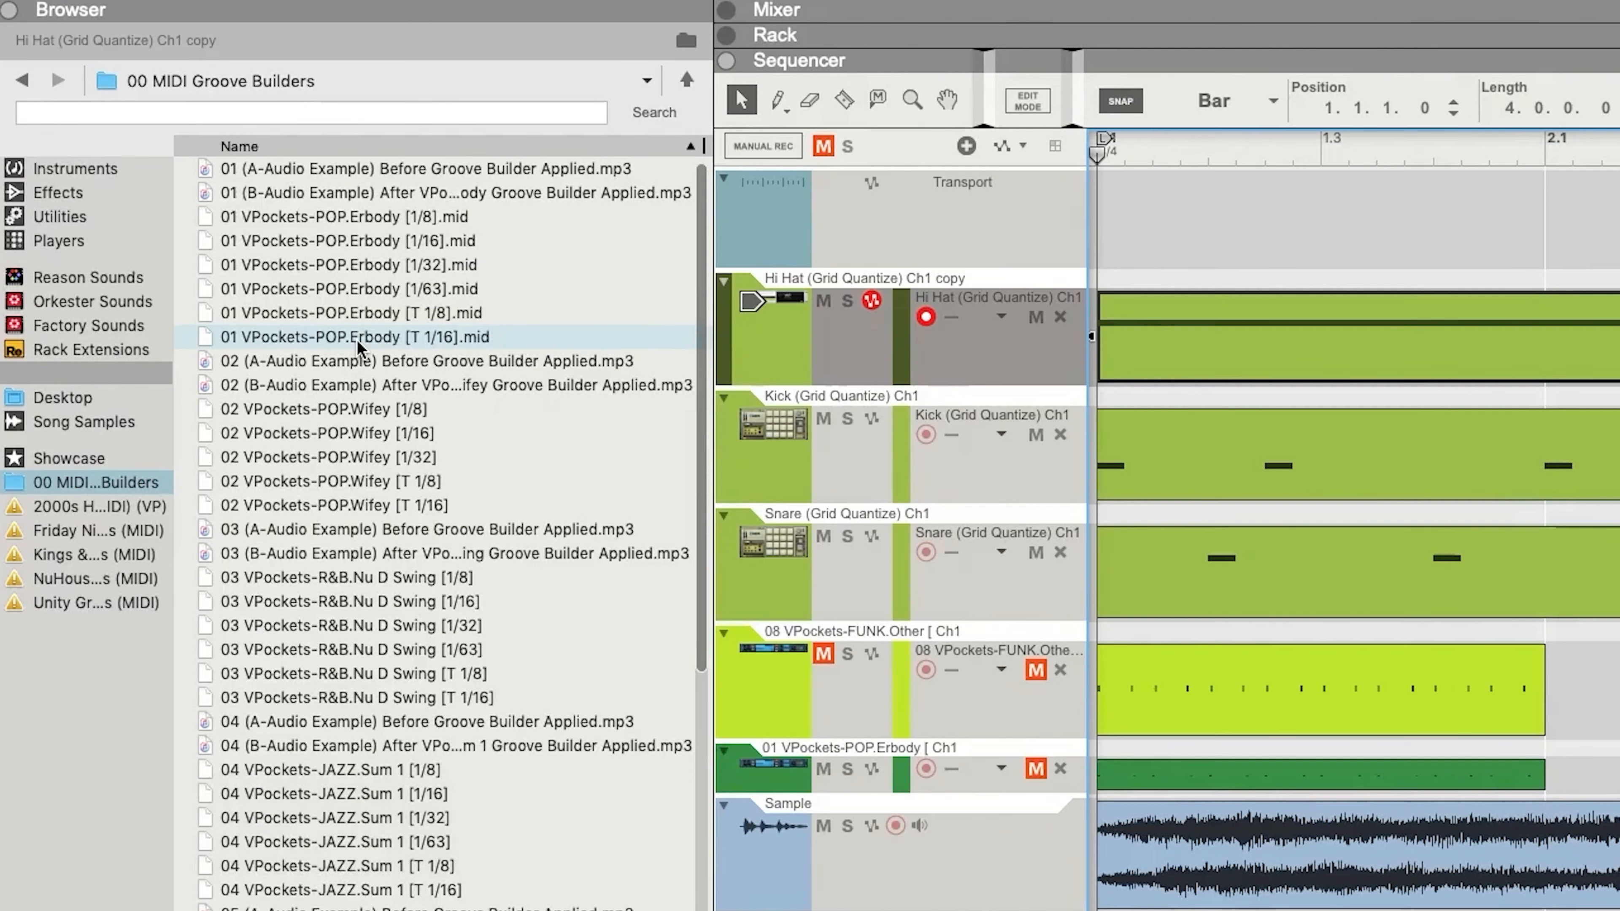
- Examine the 1/8, 1/16, 1/32, 1/63 and triplet versions of the 01 VPockets-POP.Erbody MIDI groove in the 00 MIDI Groove Builders folder
click(327, 269)
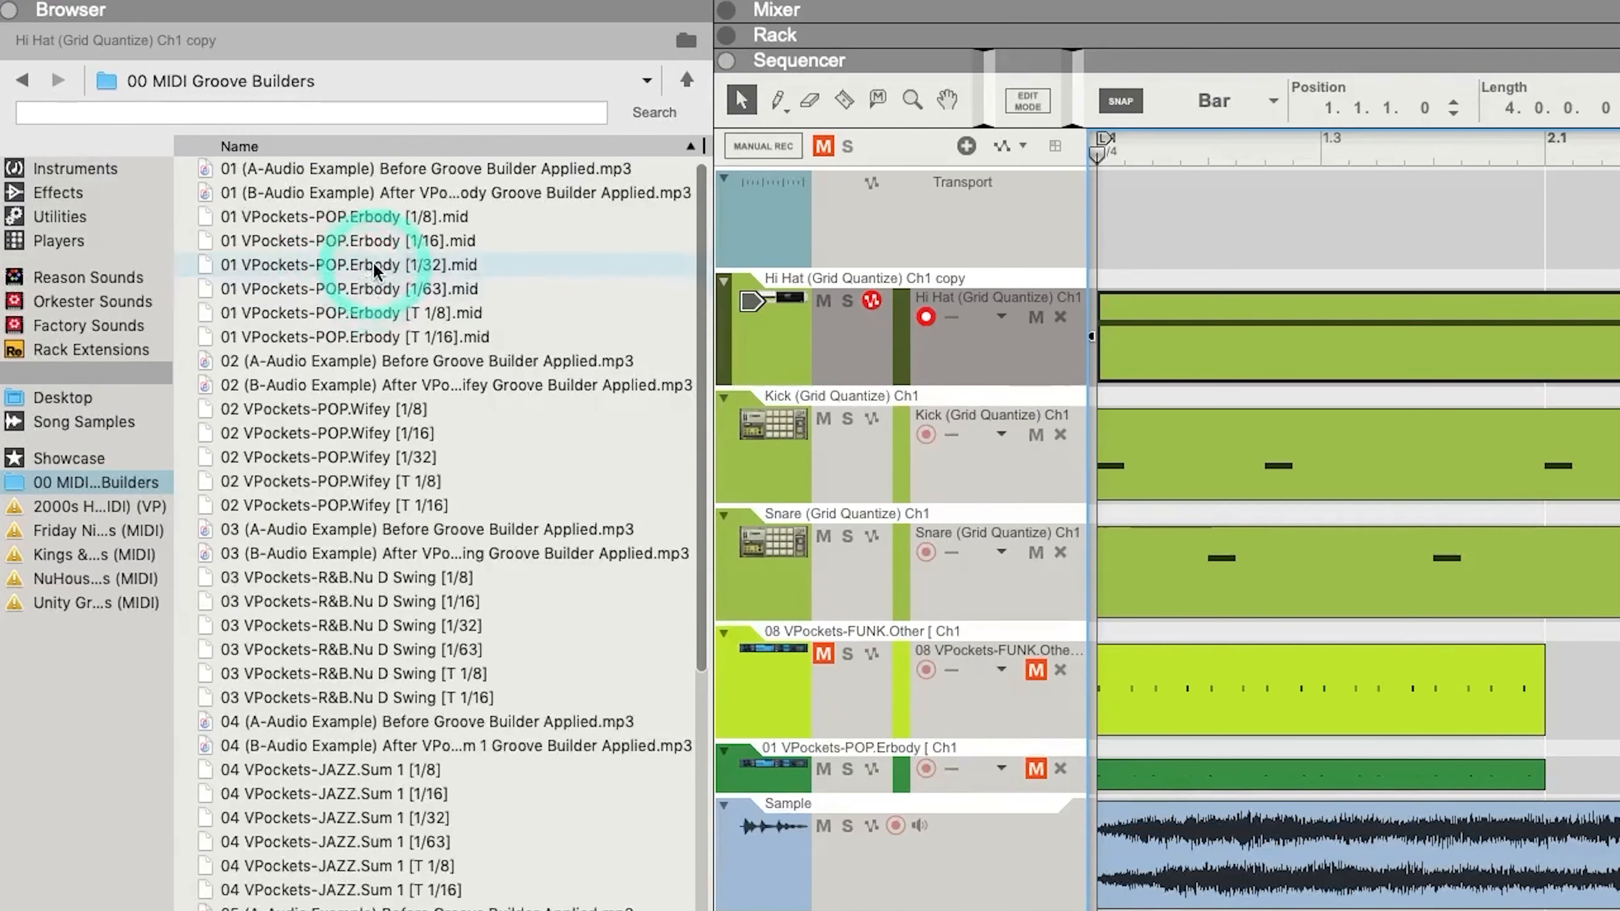
click(424, 305)
click(428, 218)
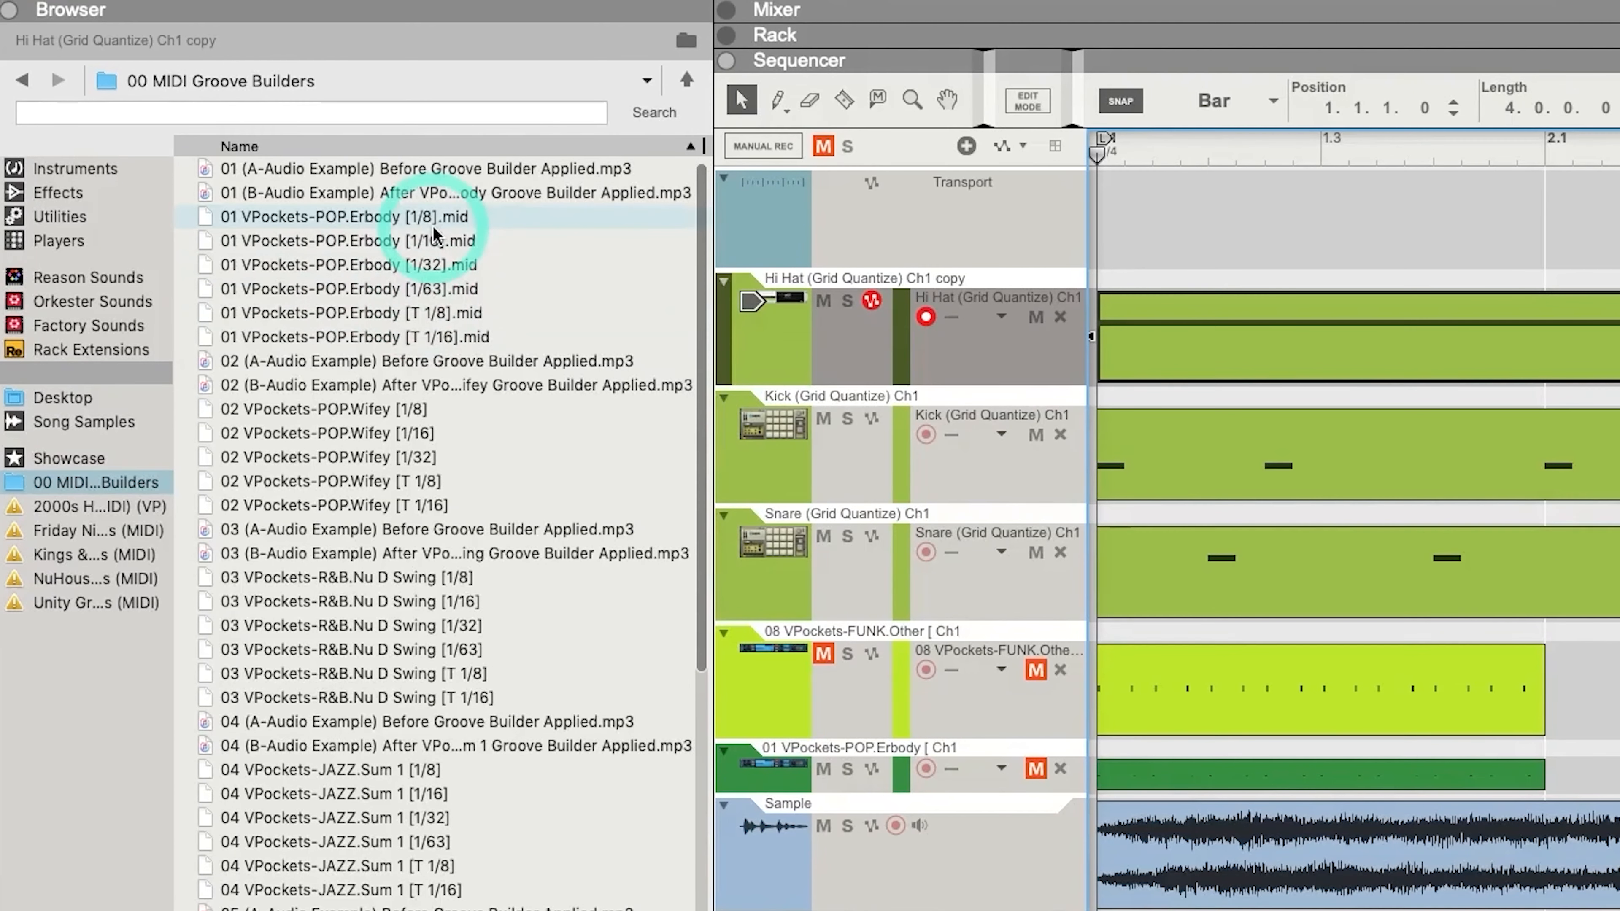
click(432, 239)
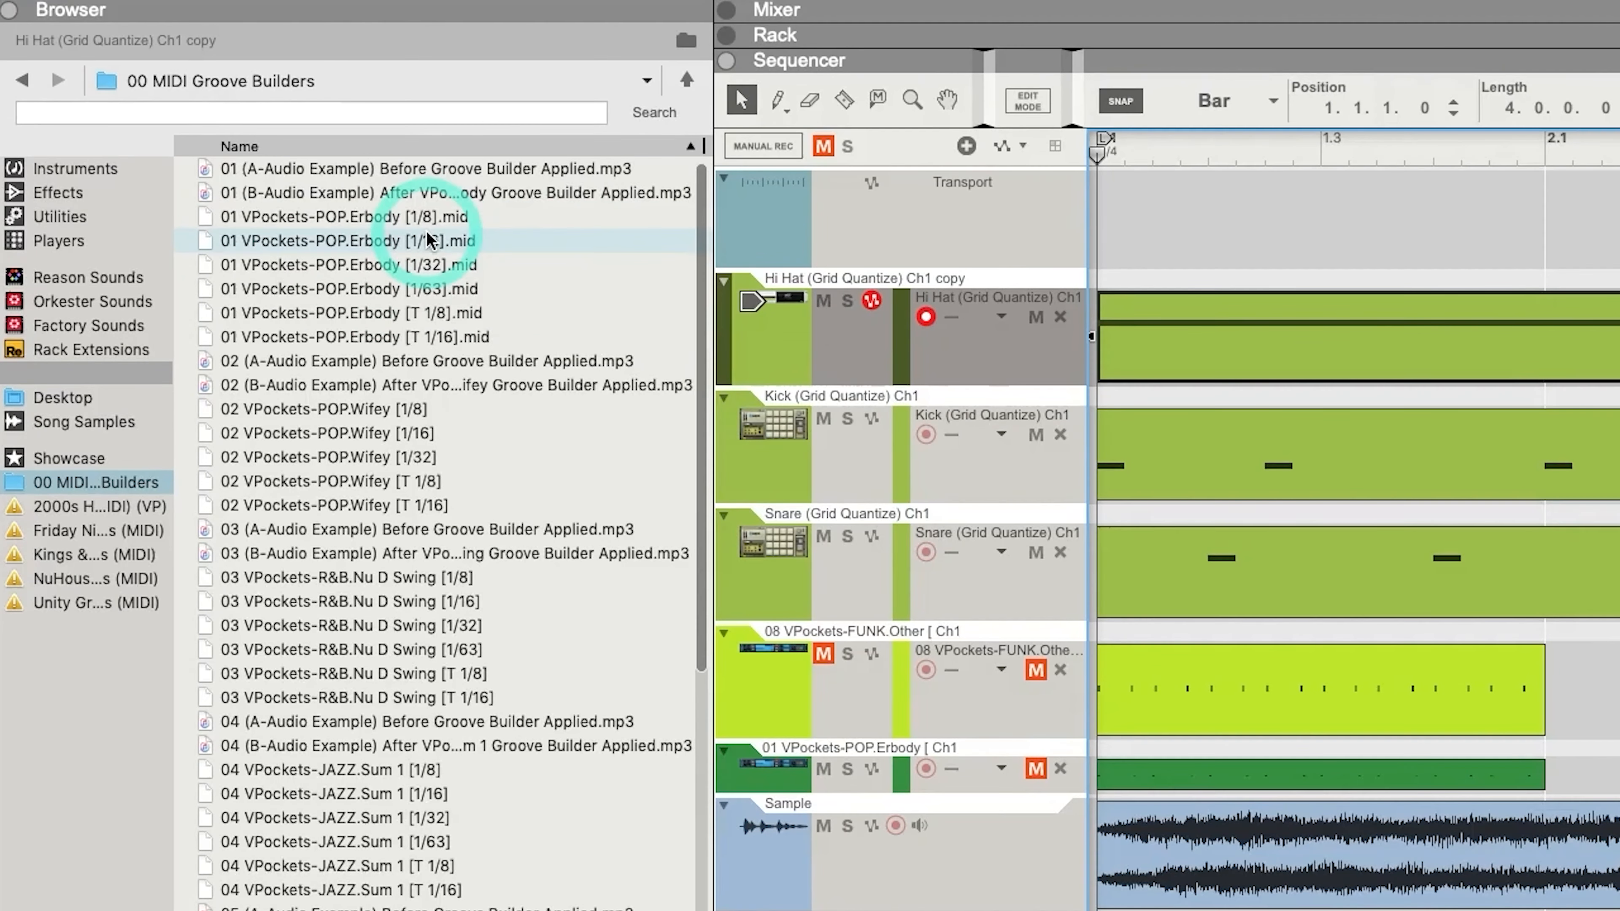
click(427, 265)
click(429, 243)
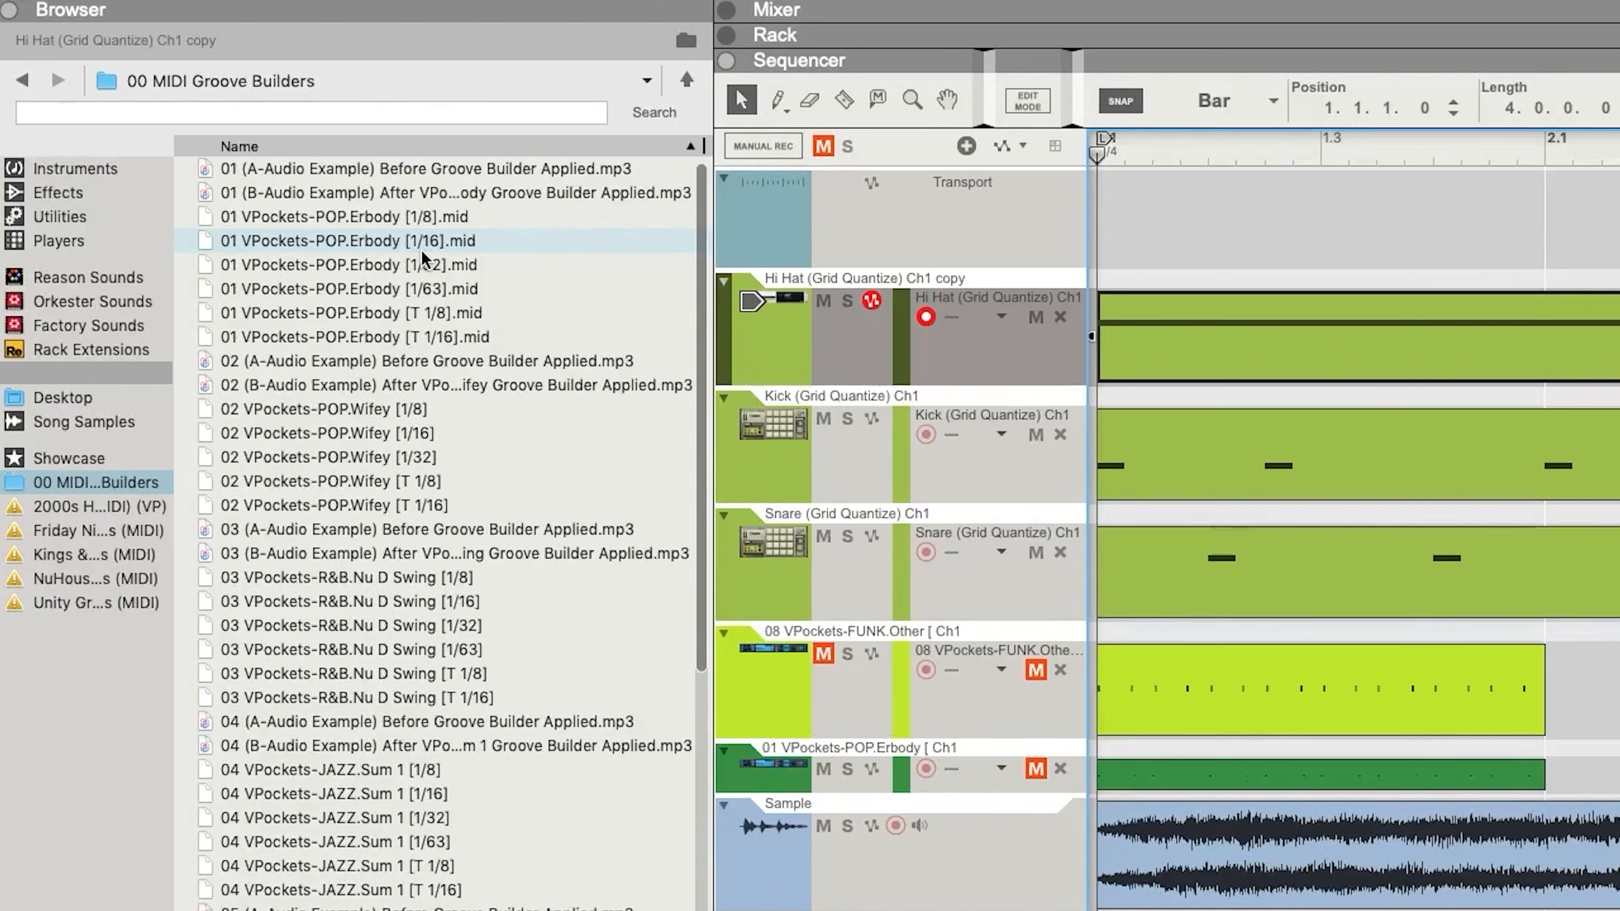
click(435, 217)
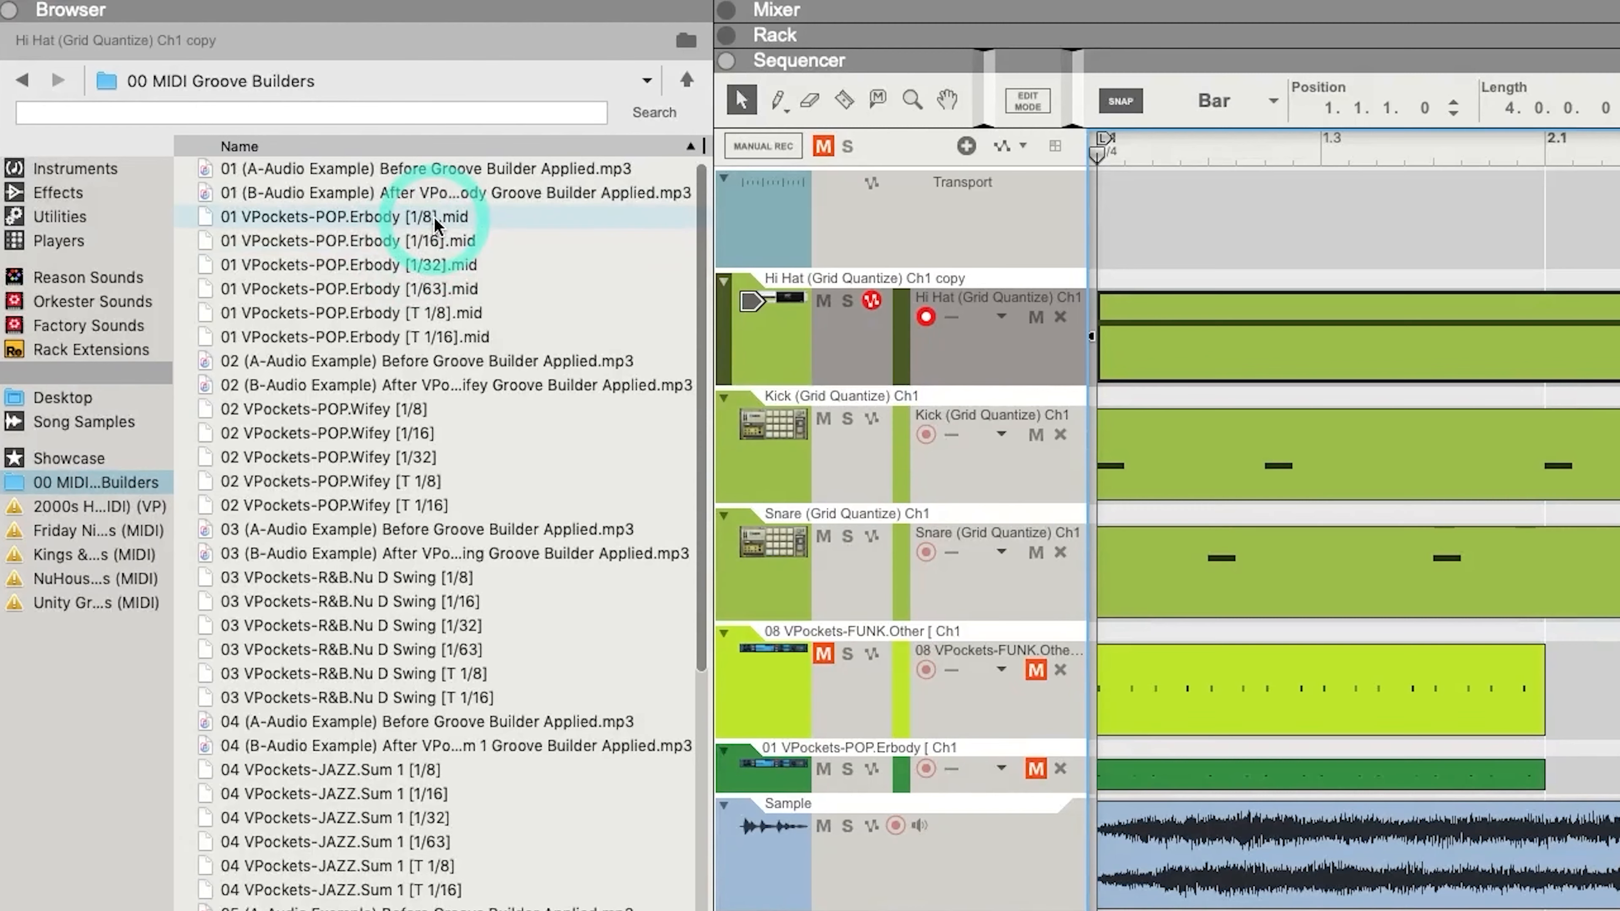
click(454, 241)
click(460, 255)
click(458, 288)
click(437, 313)
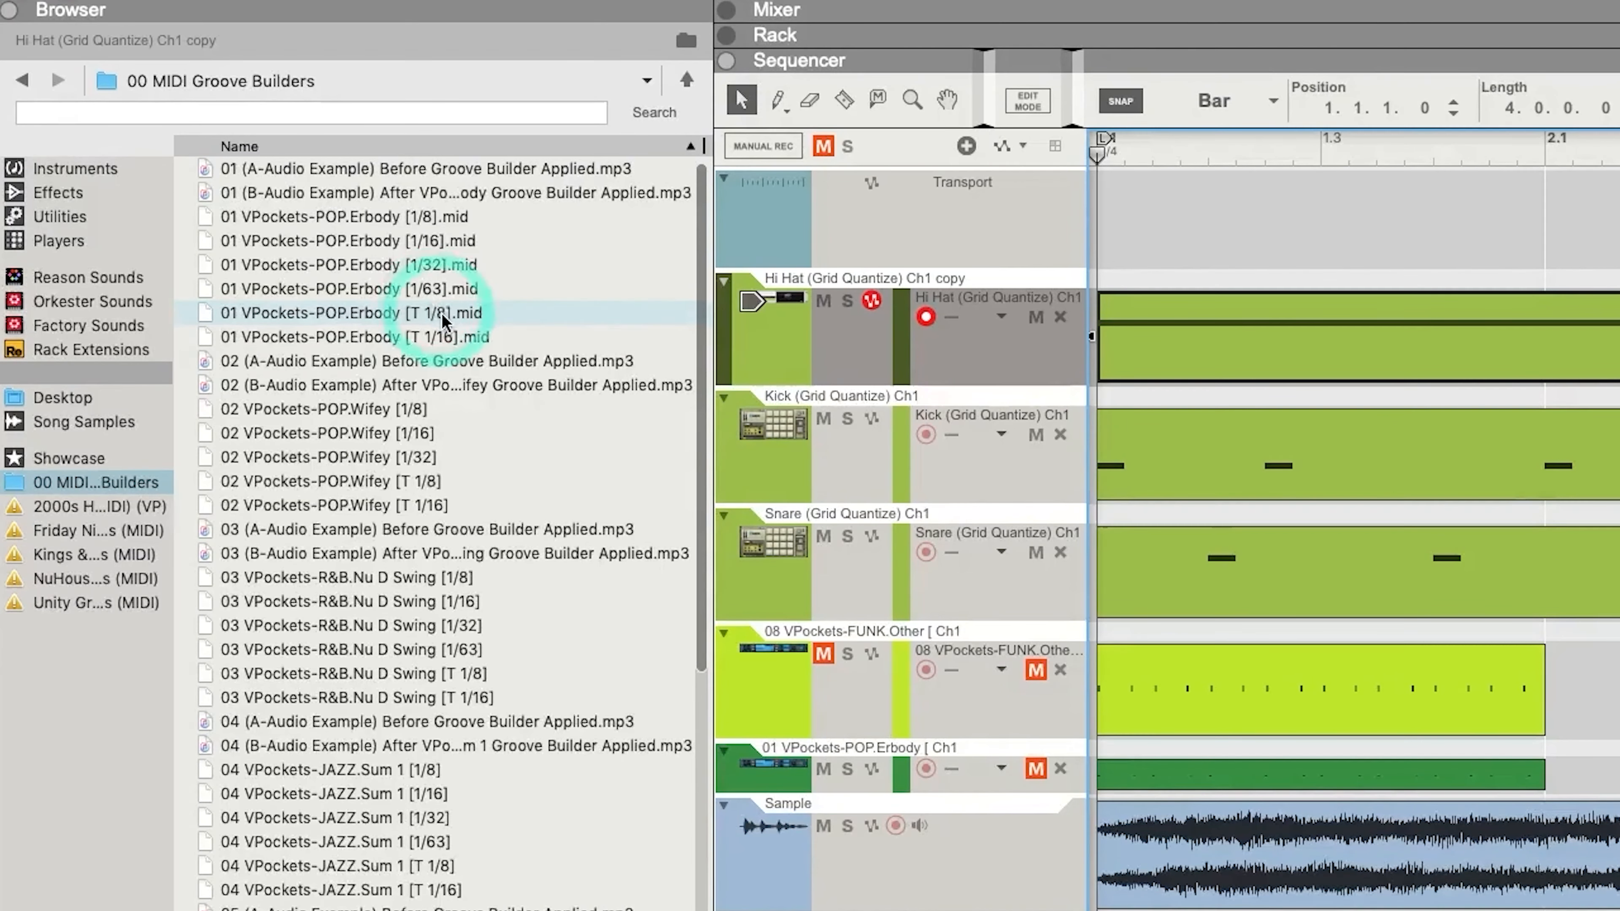
click(451, 386)
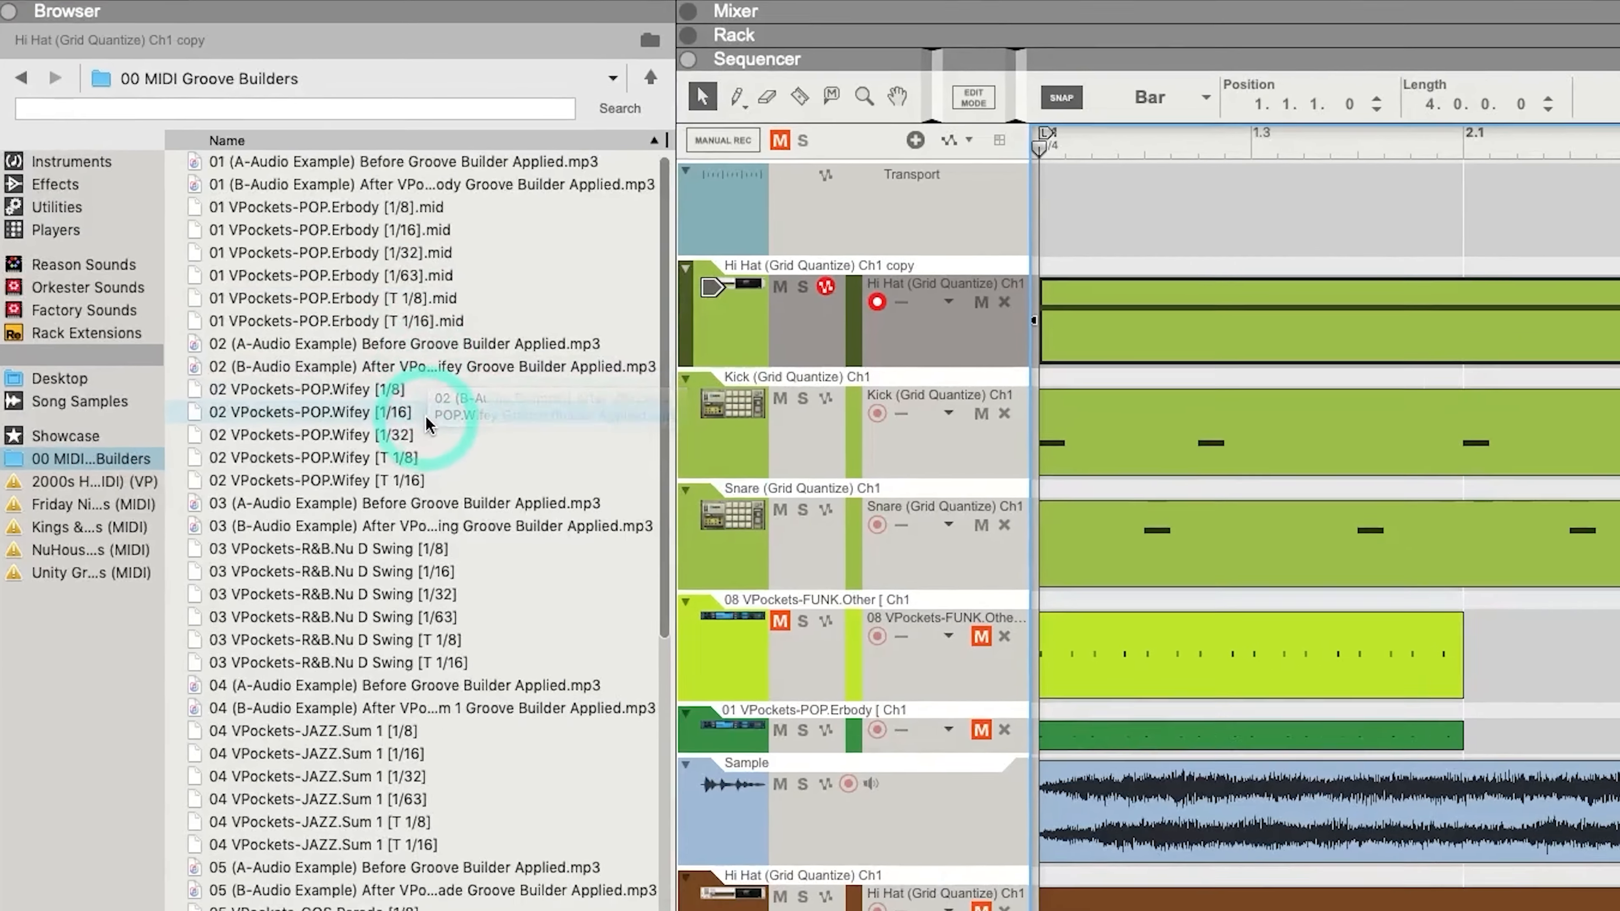
- Import the MIDI file 03 VPockets-R&B.Nu D Swing [1/16] into the sequencer as a new track above the Sample track
click(525, 604)
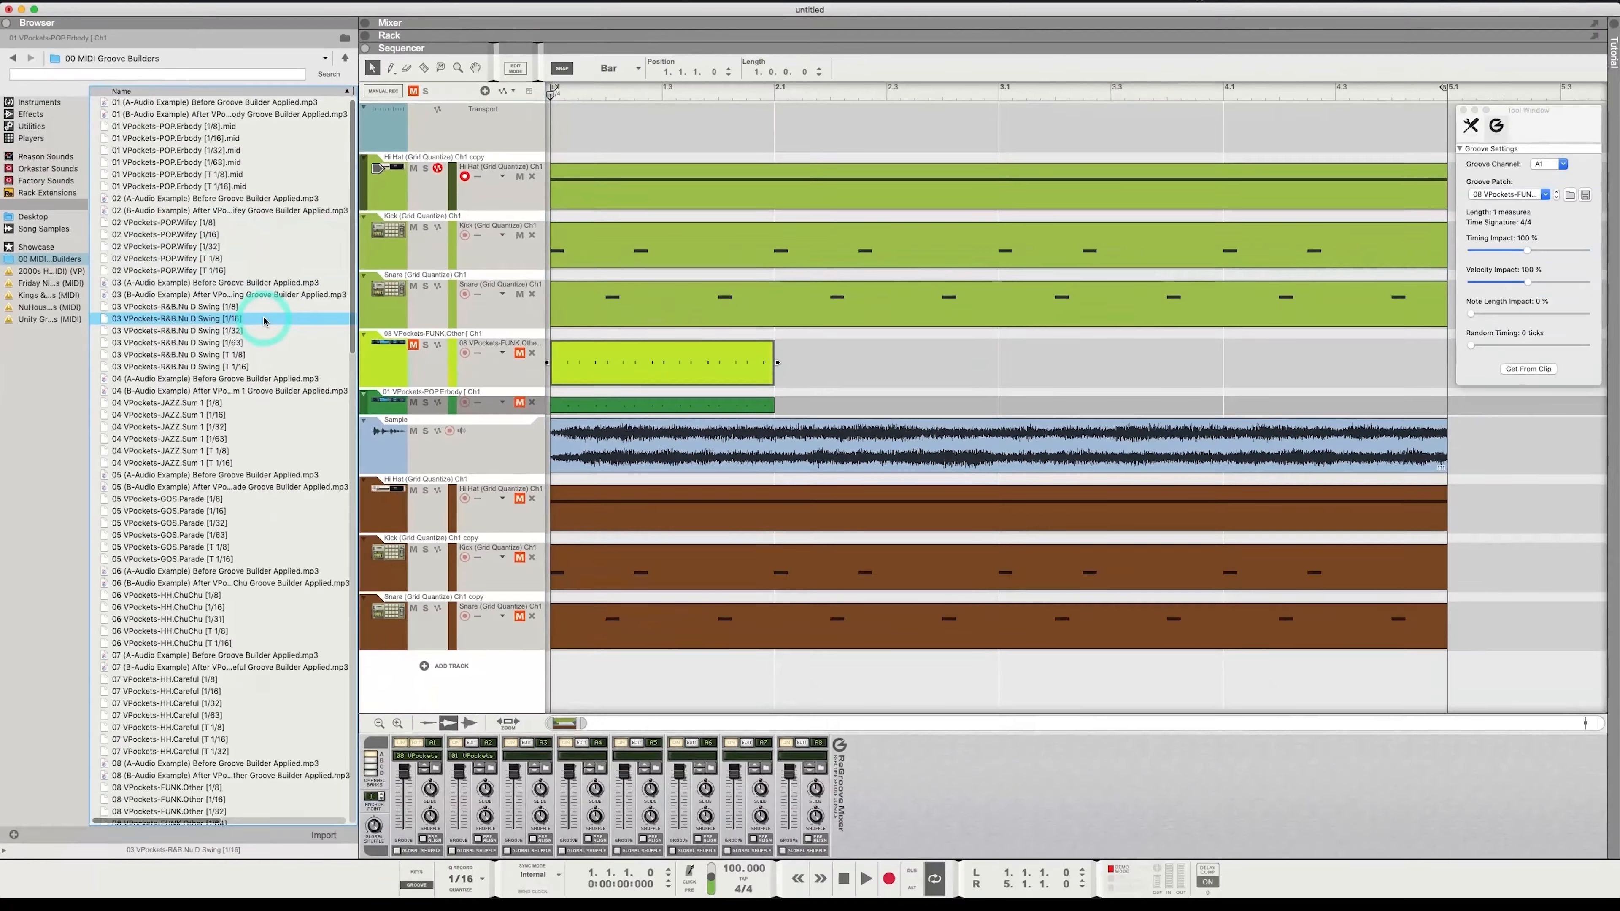
drag(257, 321, 554, 412)
- Set the groove channel to A3 and get the groove from the imported R&B.Nu D Swing clip
click(528, 764)
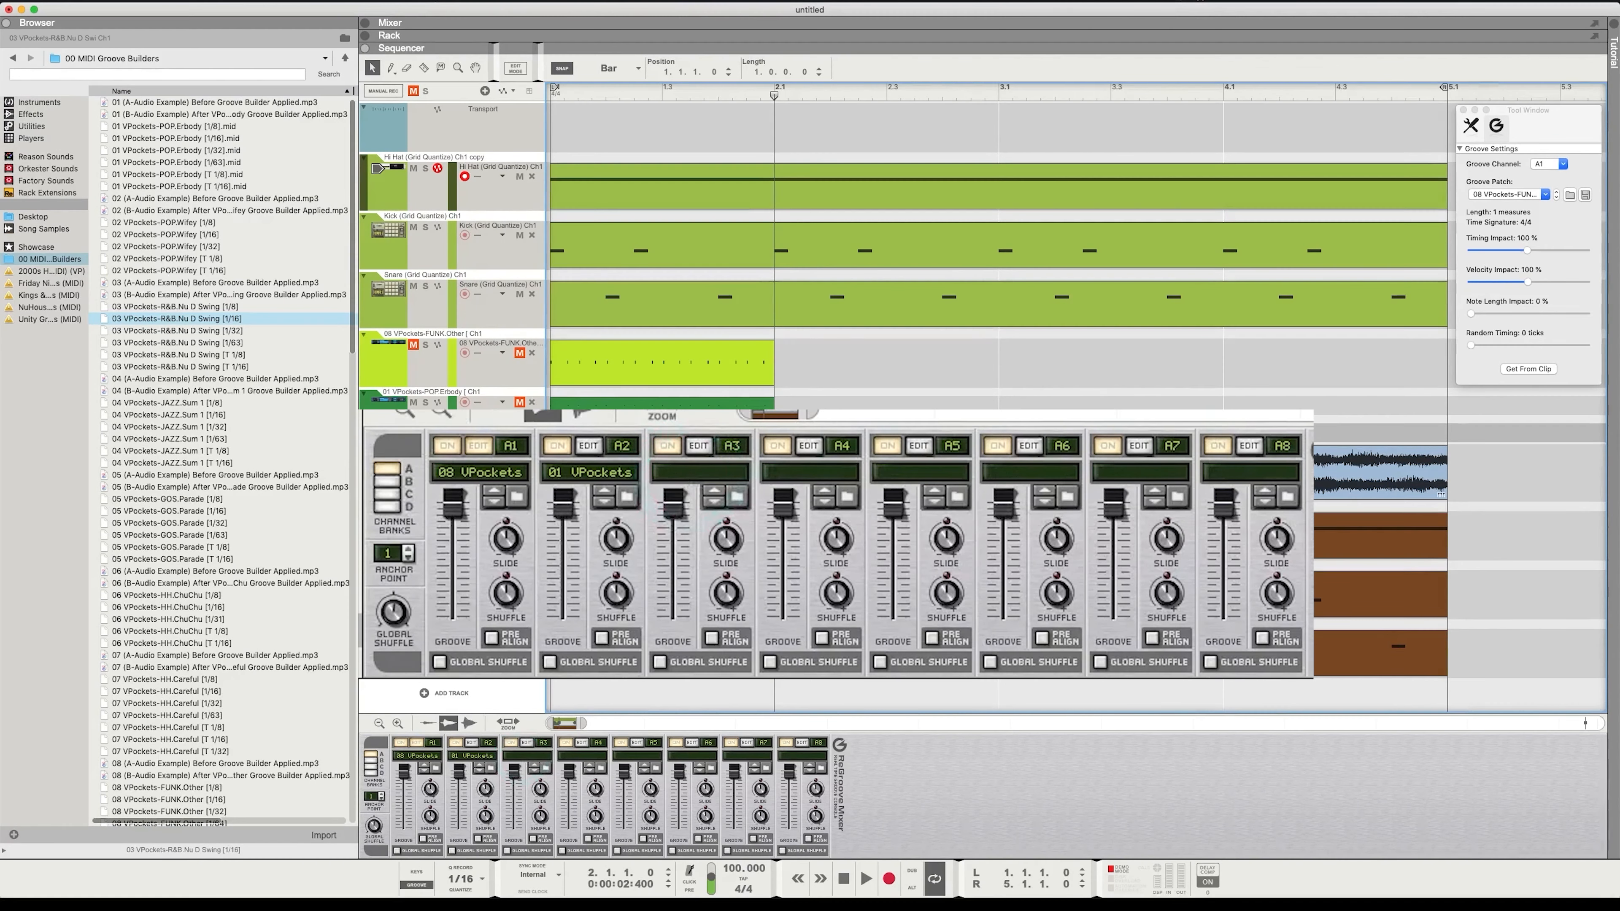
click(1548, 163)
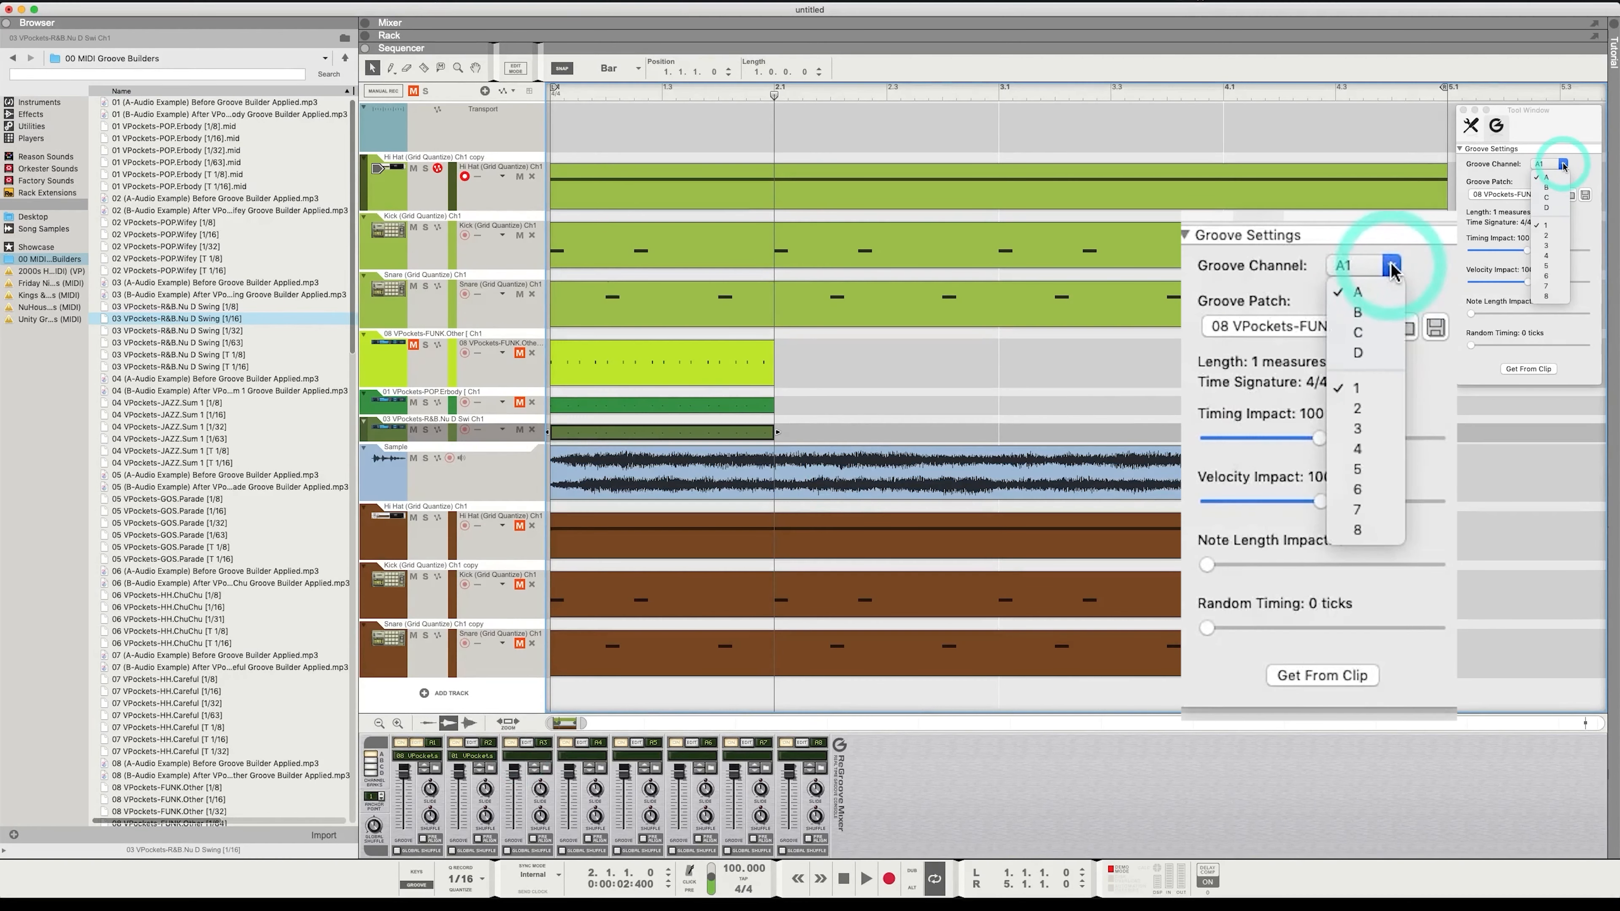
click(1545, 246)
right_click(585, 432)
click(663, 631)
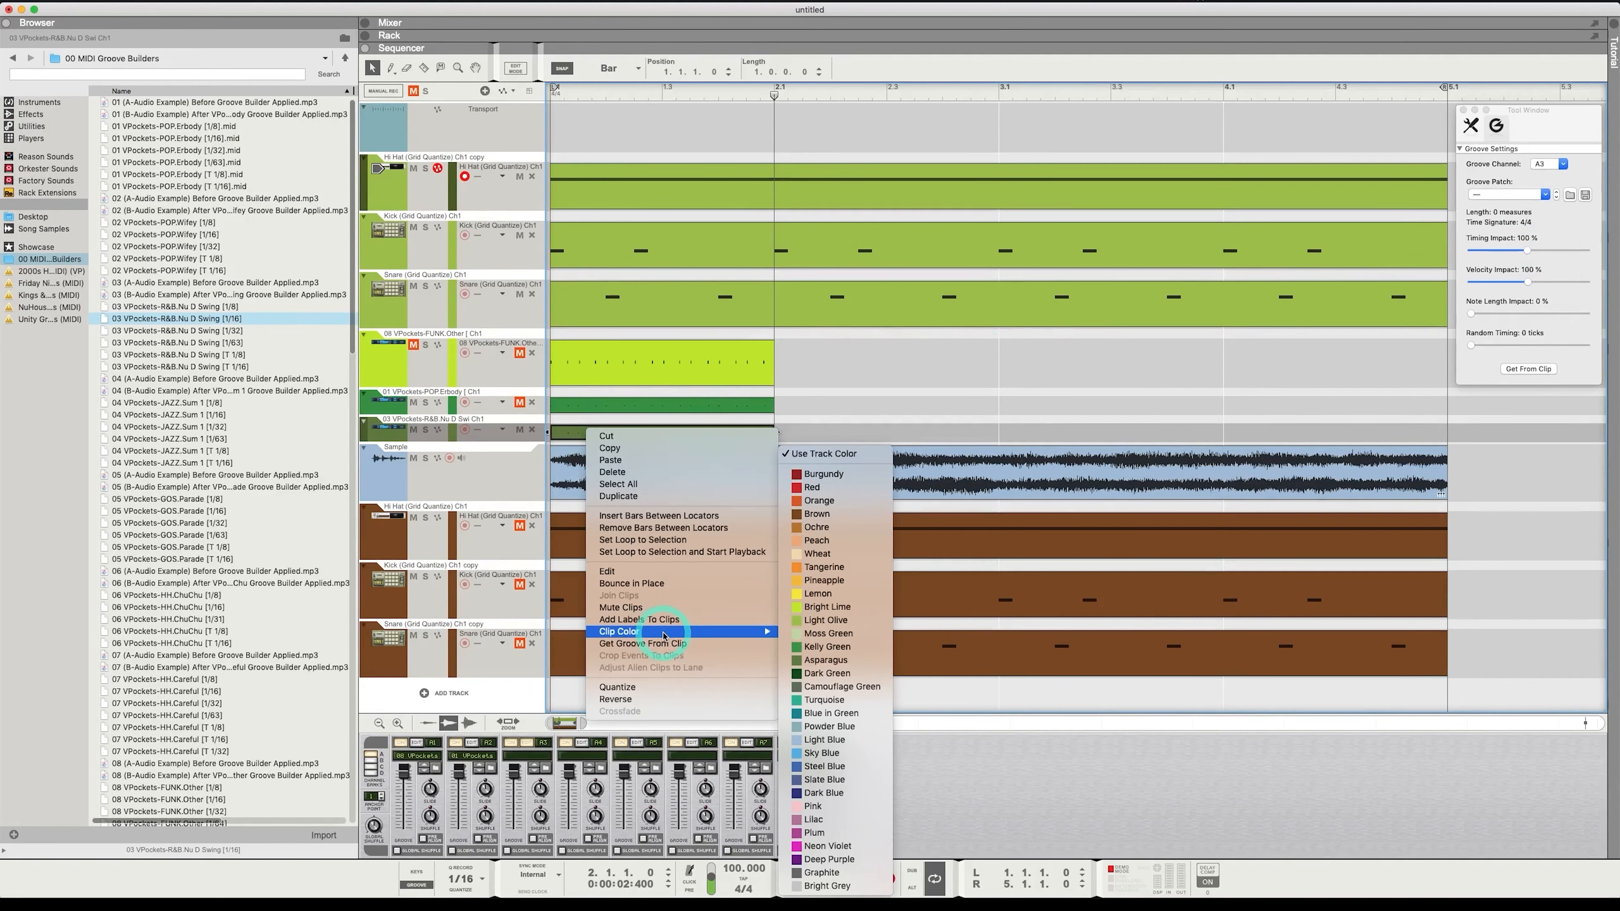
click(642, 643)
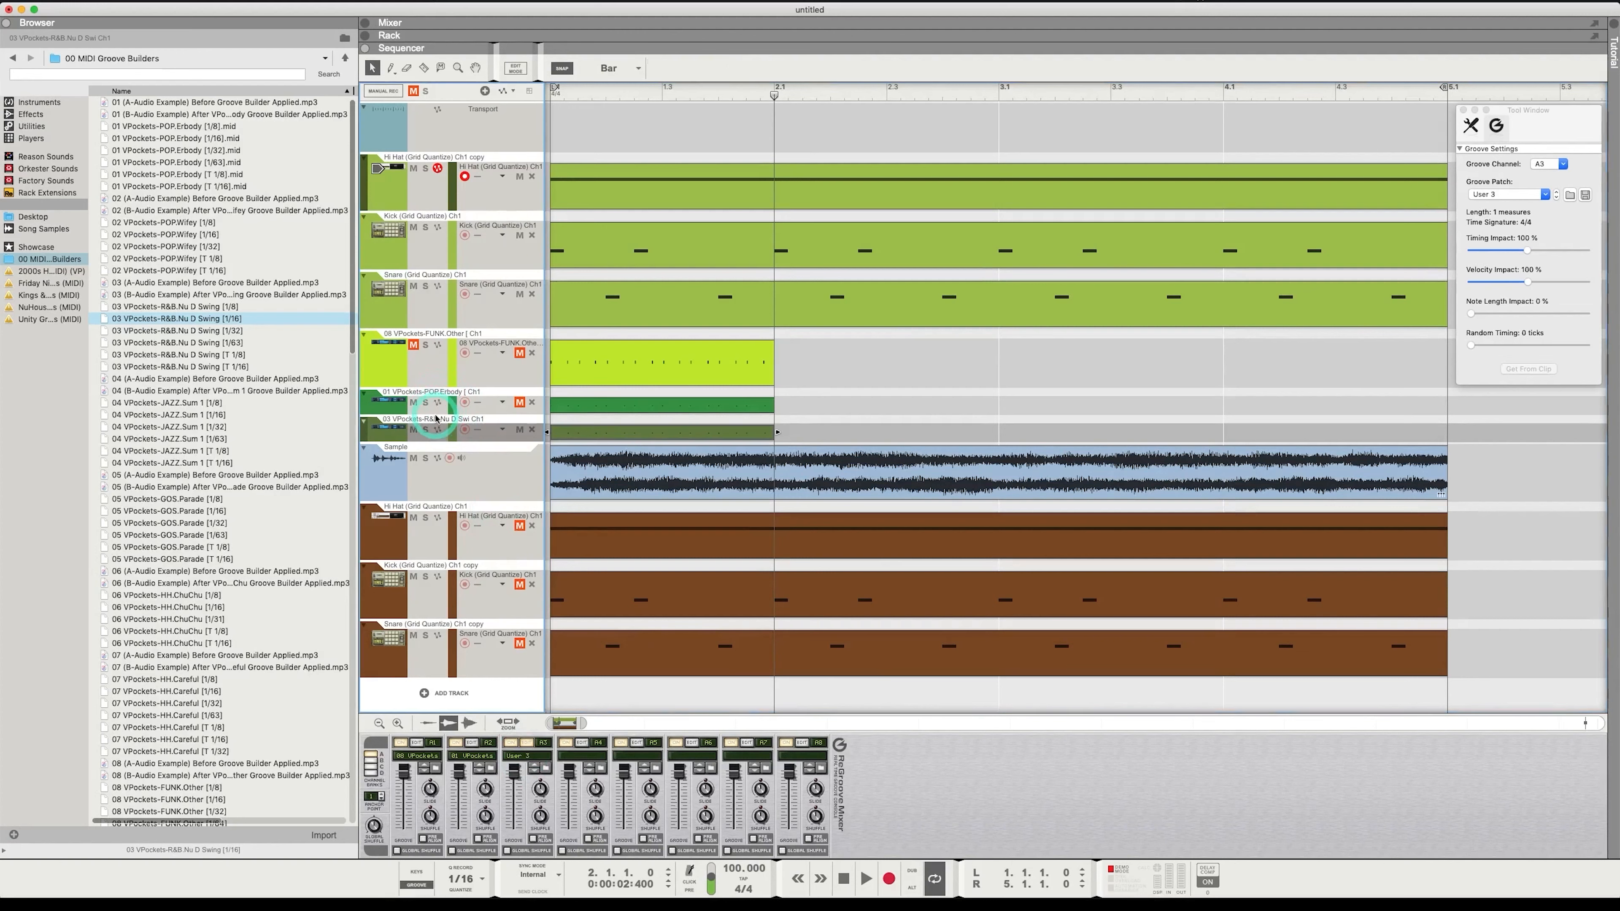
- Save the A3 groove patch as 03 VPockets-R&B.Nu D Swing [1-16] in the Vocal Pockets Grooves folder, copying the name from the track
double_click(441, 421)
key(super+c)
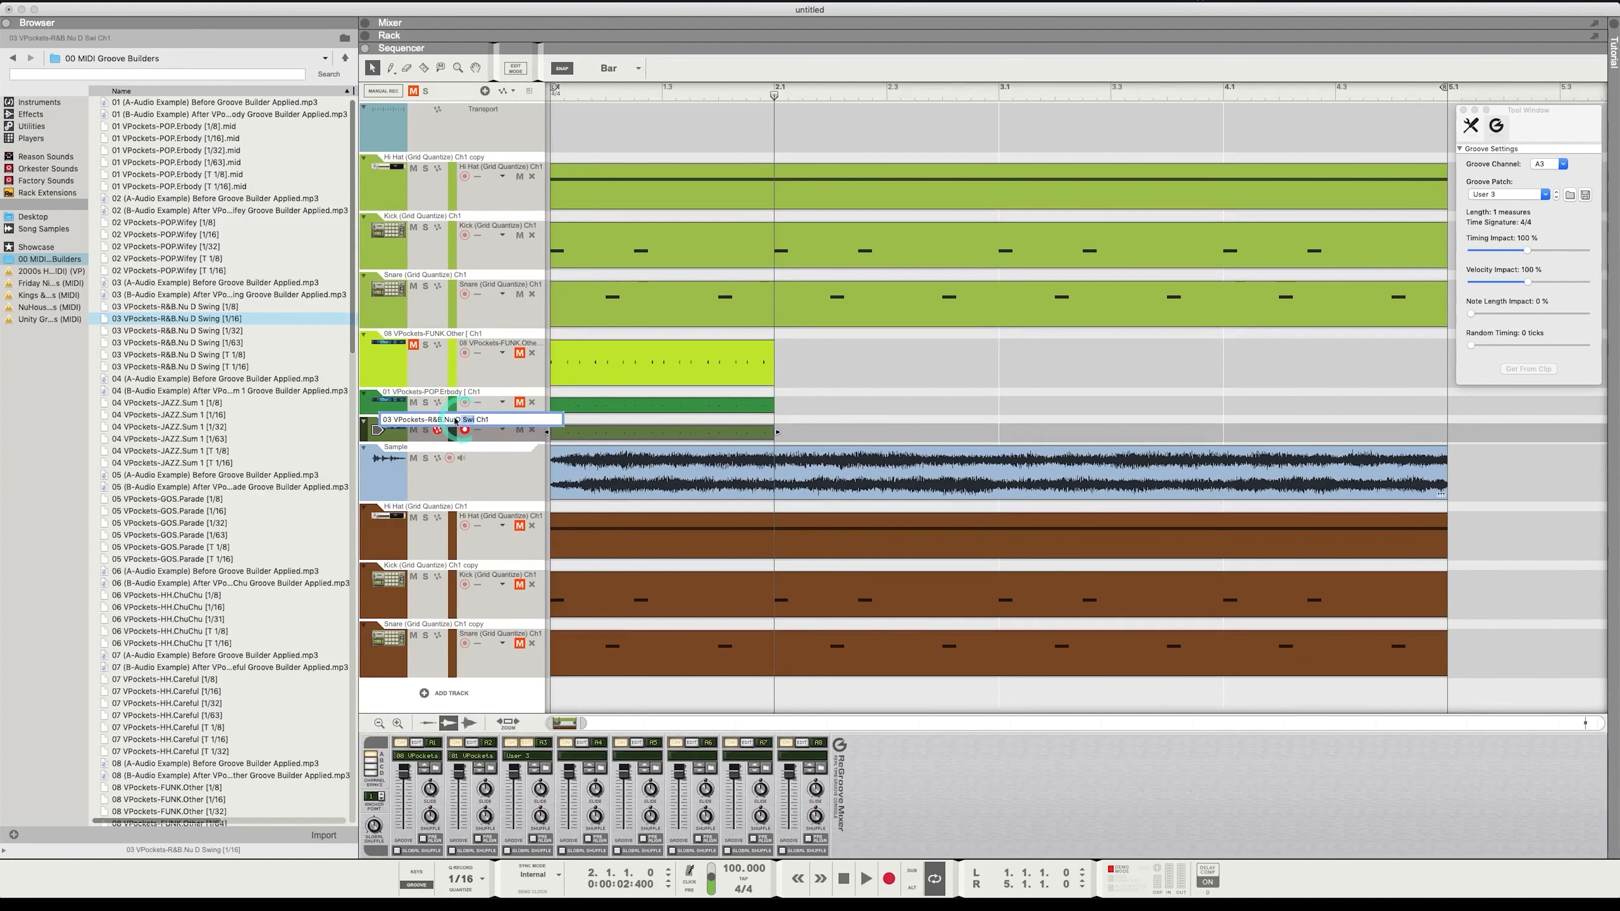
click(1586, 196)
key(super+v)
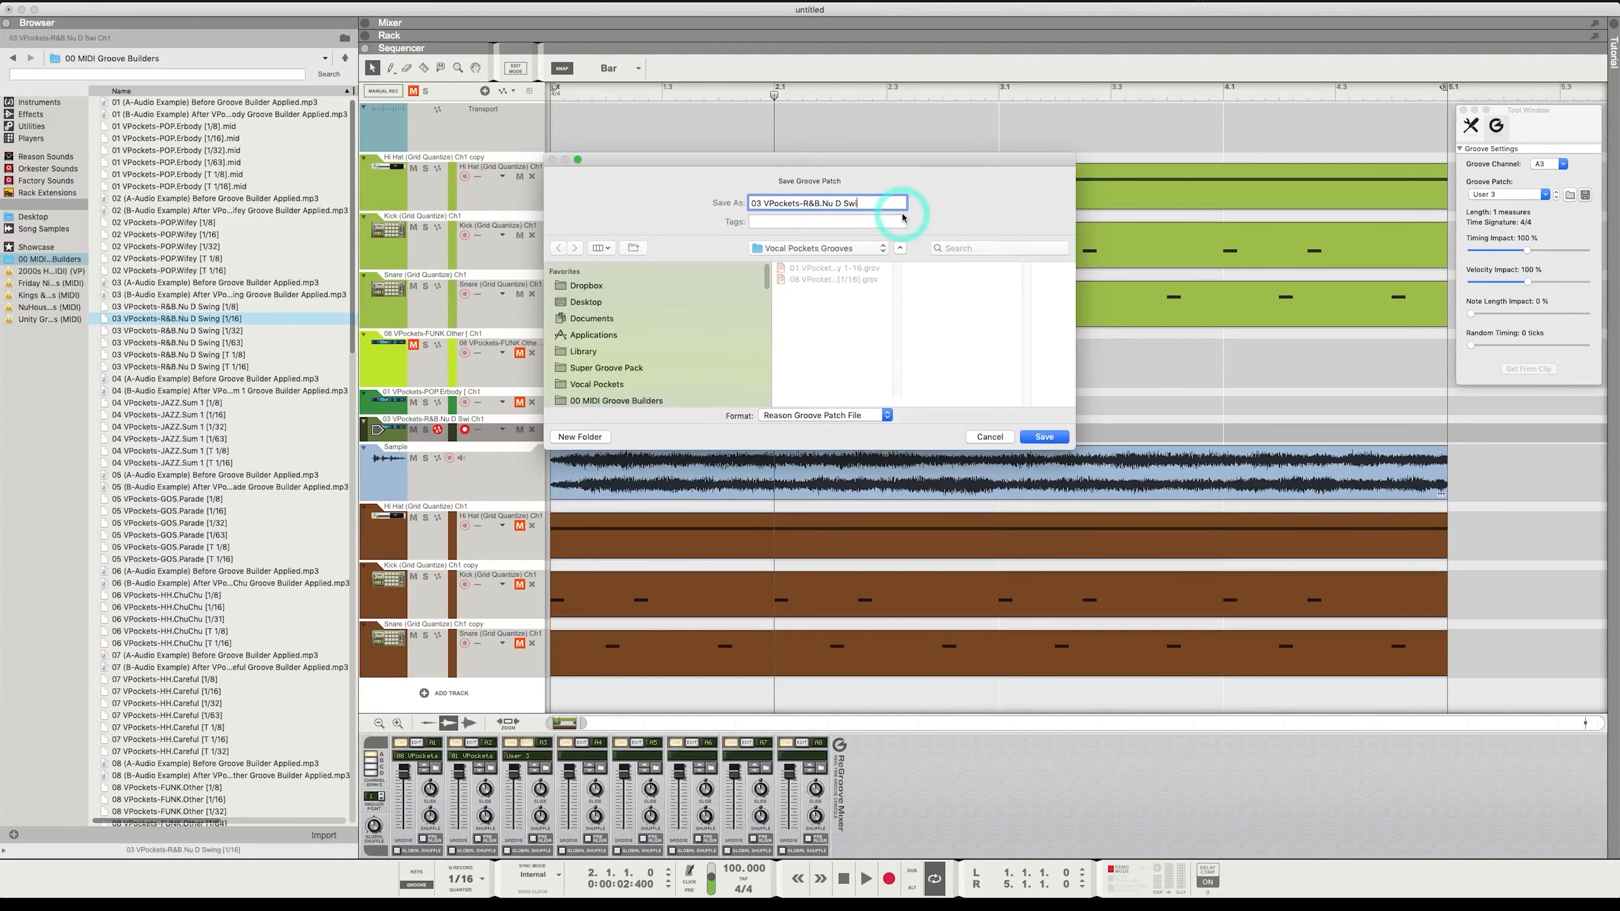
text(ng (1-16)
key(Return)
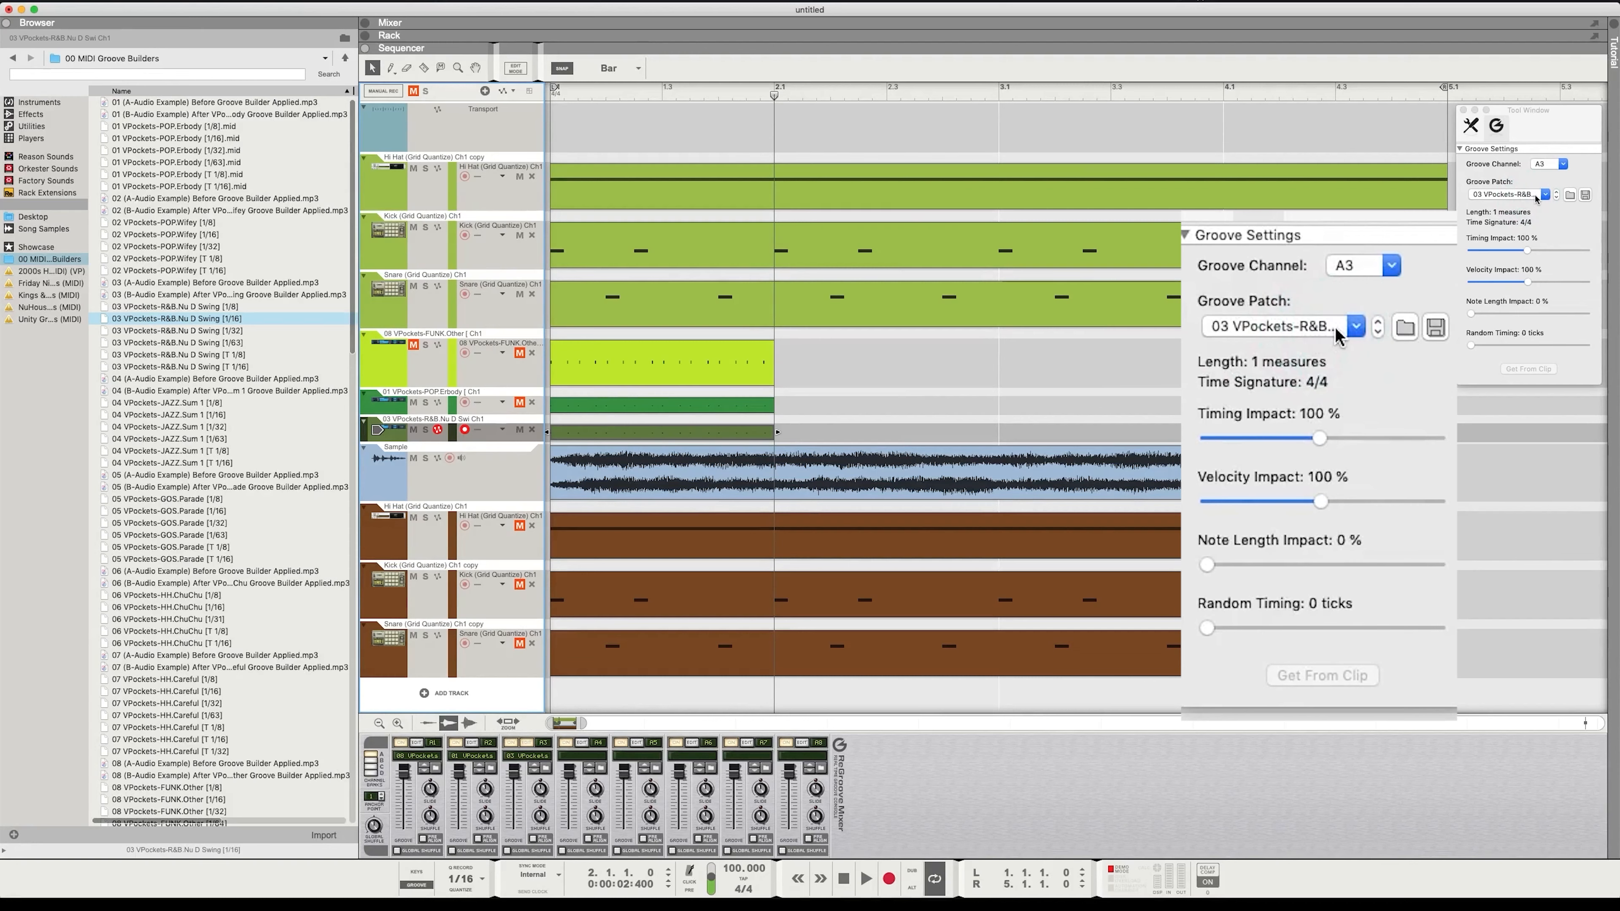
- Check the saved groove patches available for channel A3, keeping 03 VPockets-R&B.Nu D Swing [1-16] selected
click(1547, 195)
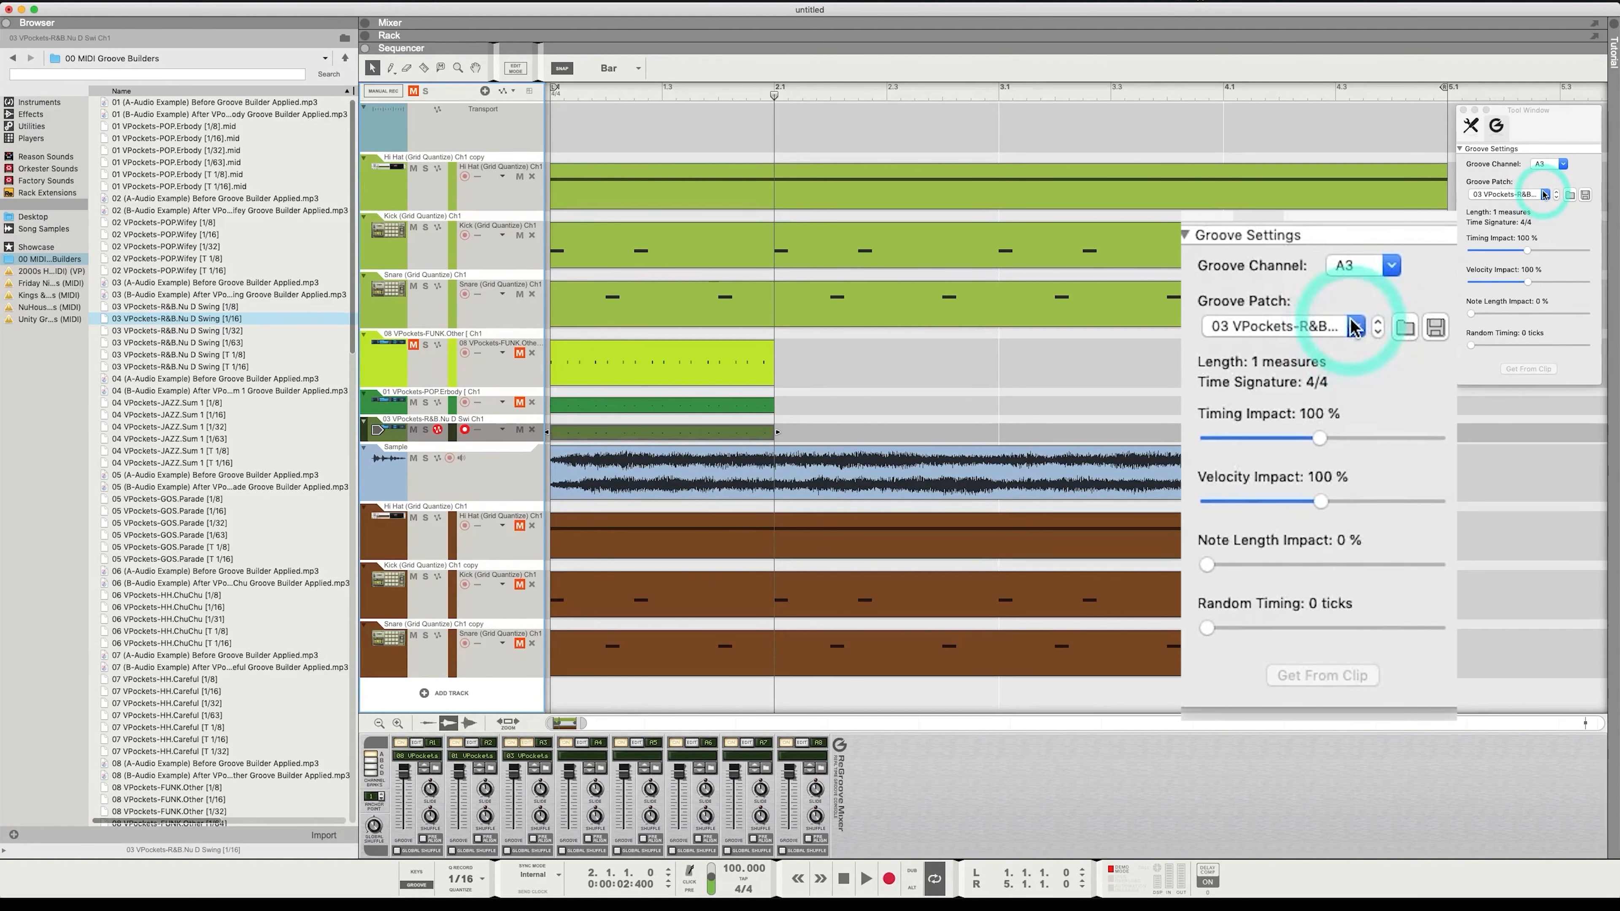
click(1538, 234)
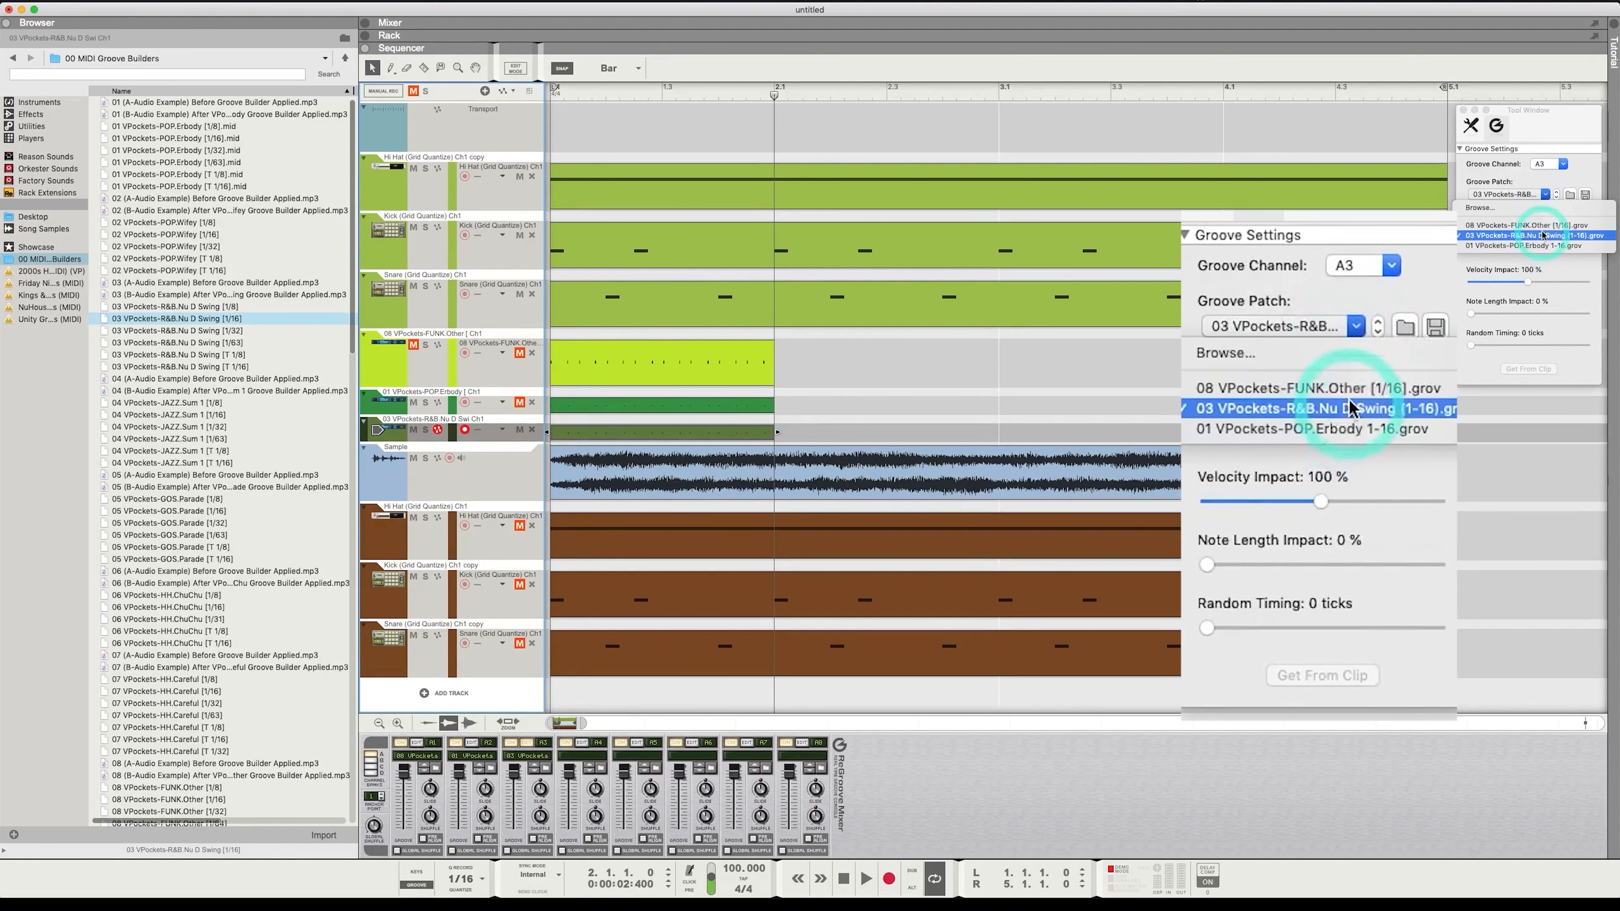
click(1535, 132)
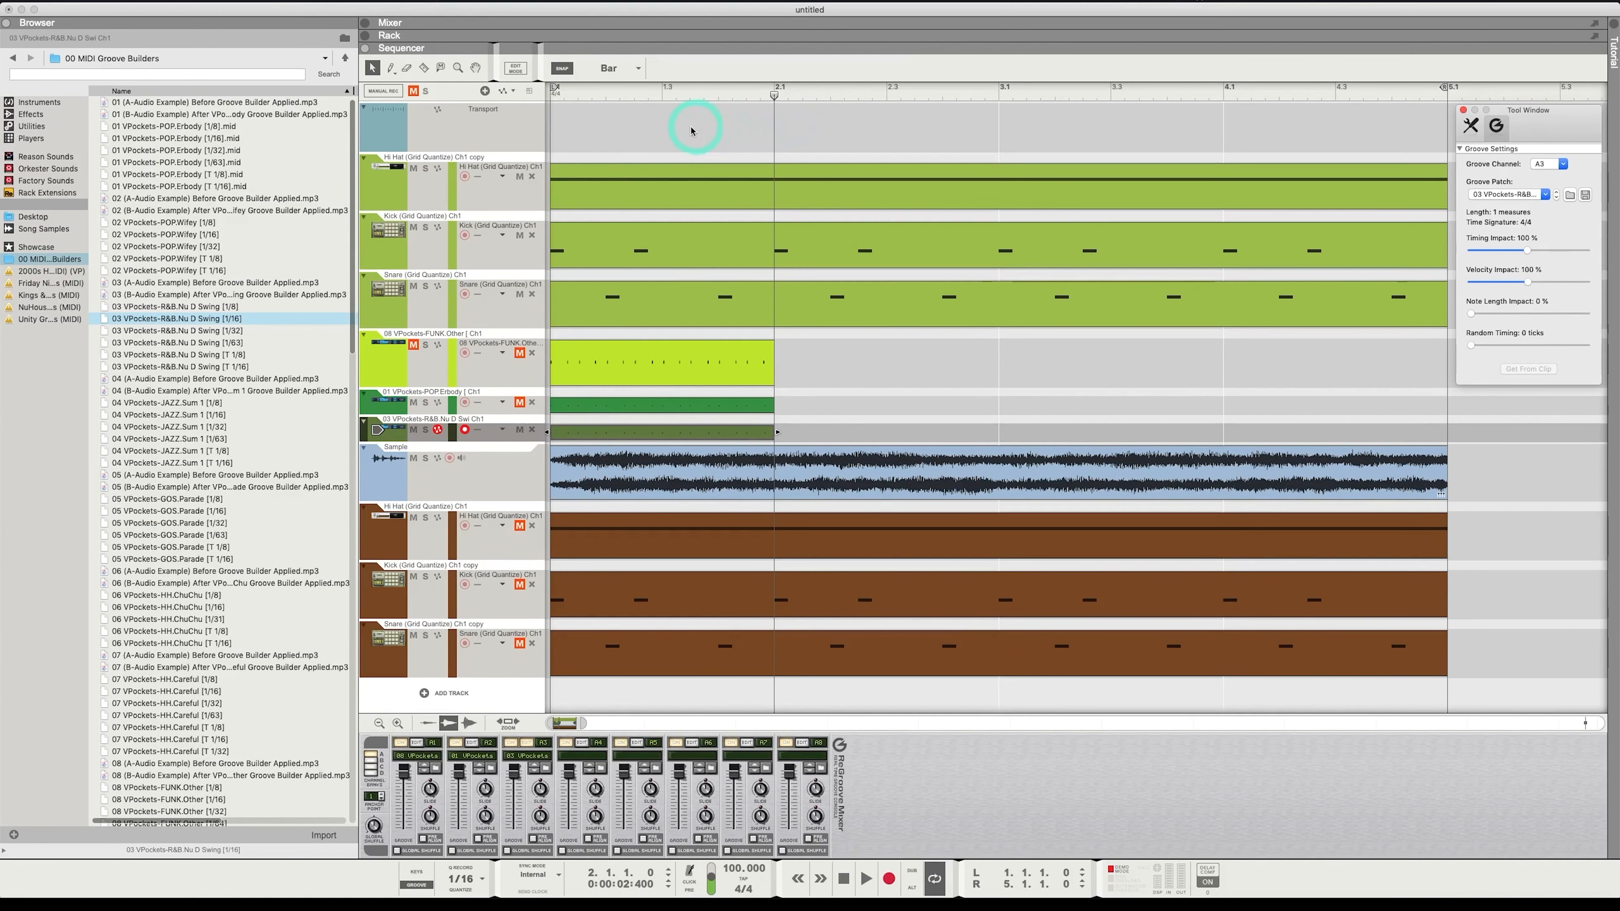
- Inspect the green drum clips, view the hi-hat clip's notes in the editor and return to the arrangement
click(587, 189)
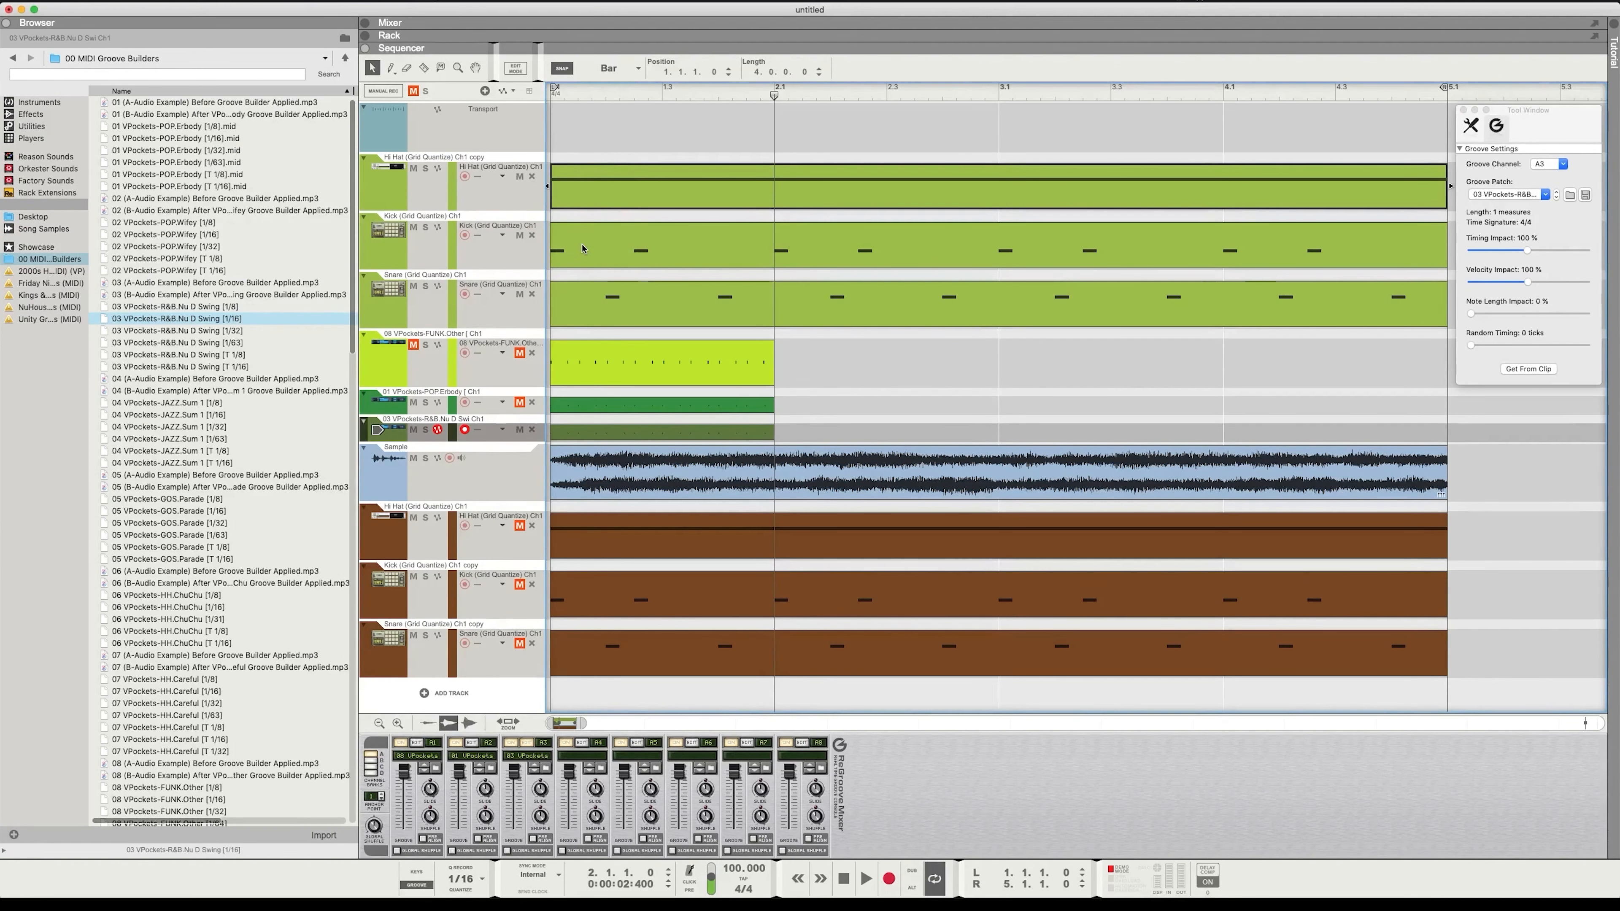
click(598, 295)
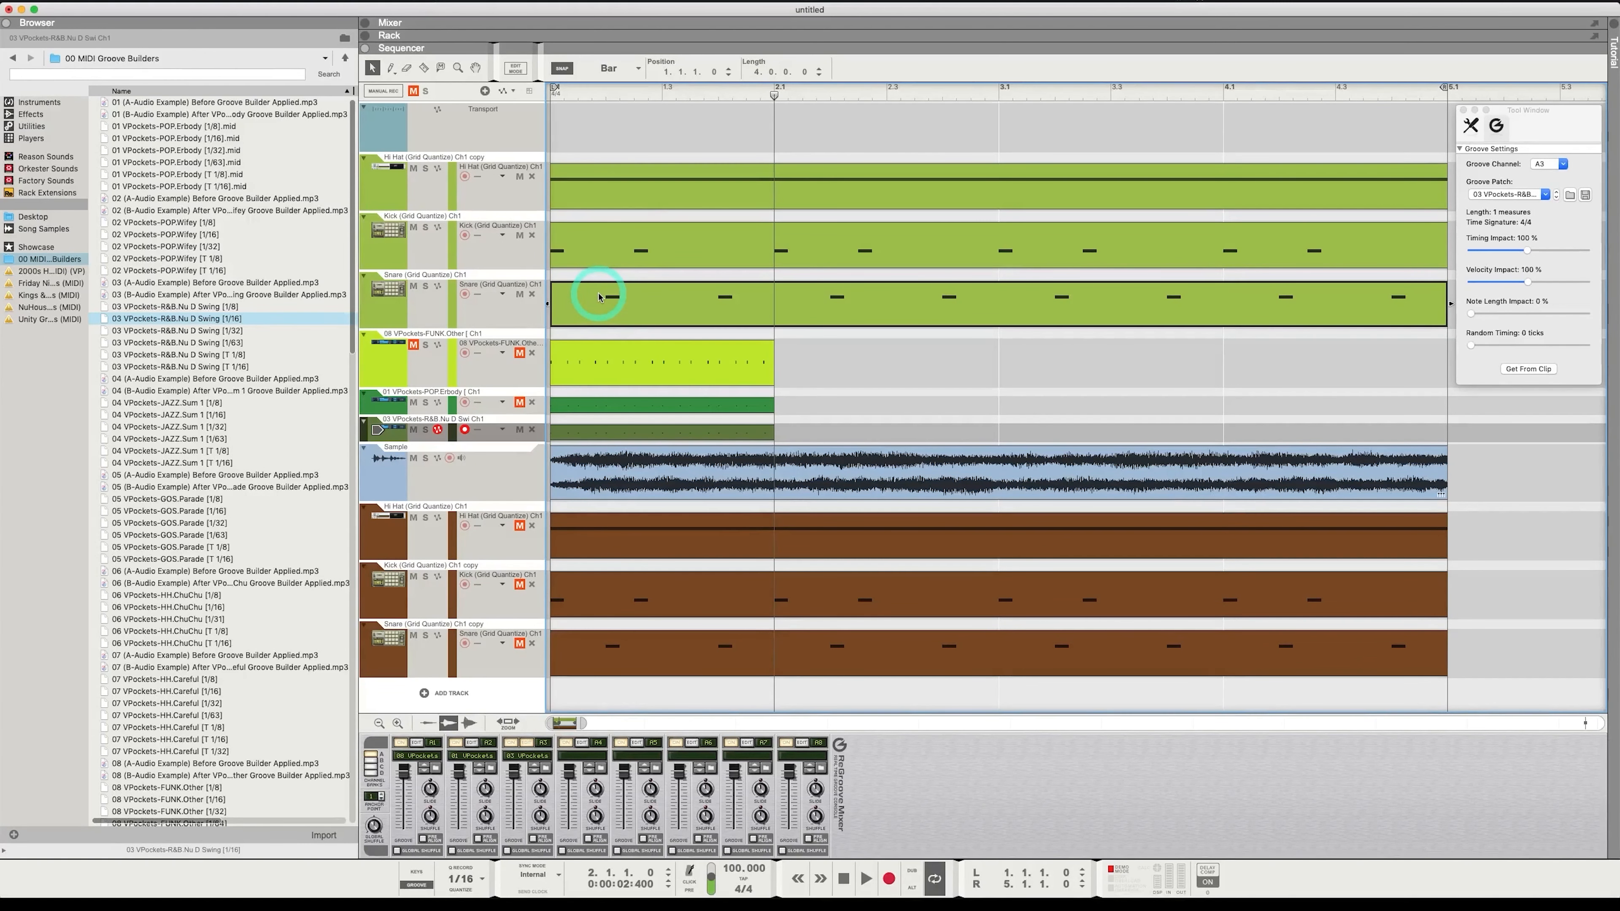
double_click(607, 192)
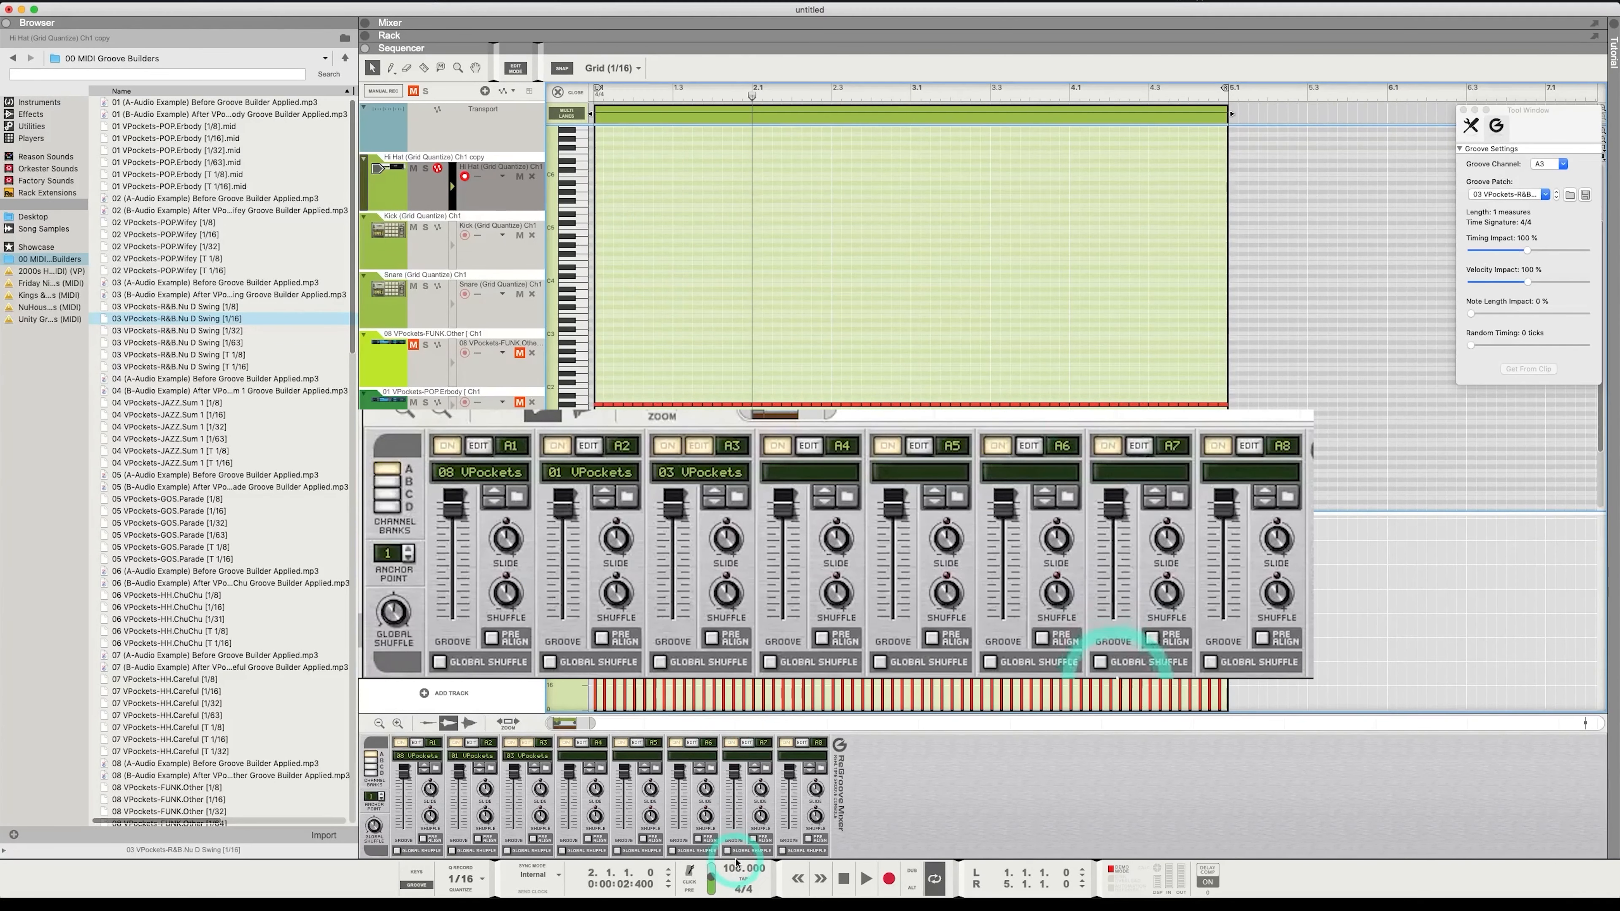
click(516, 68)
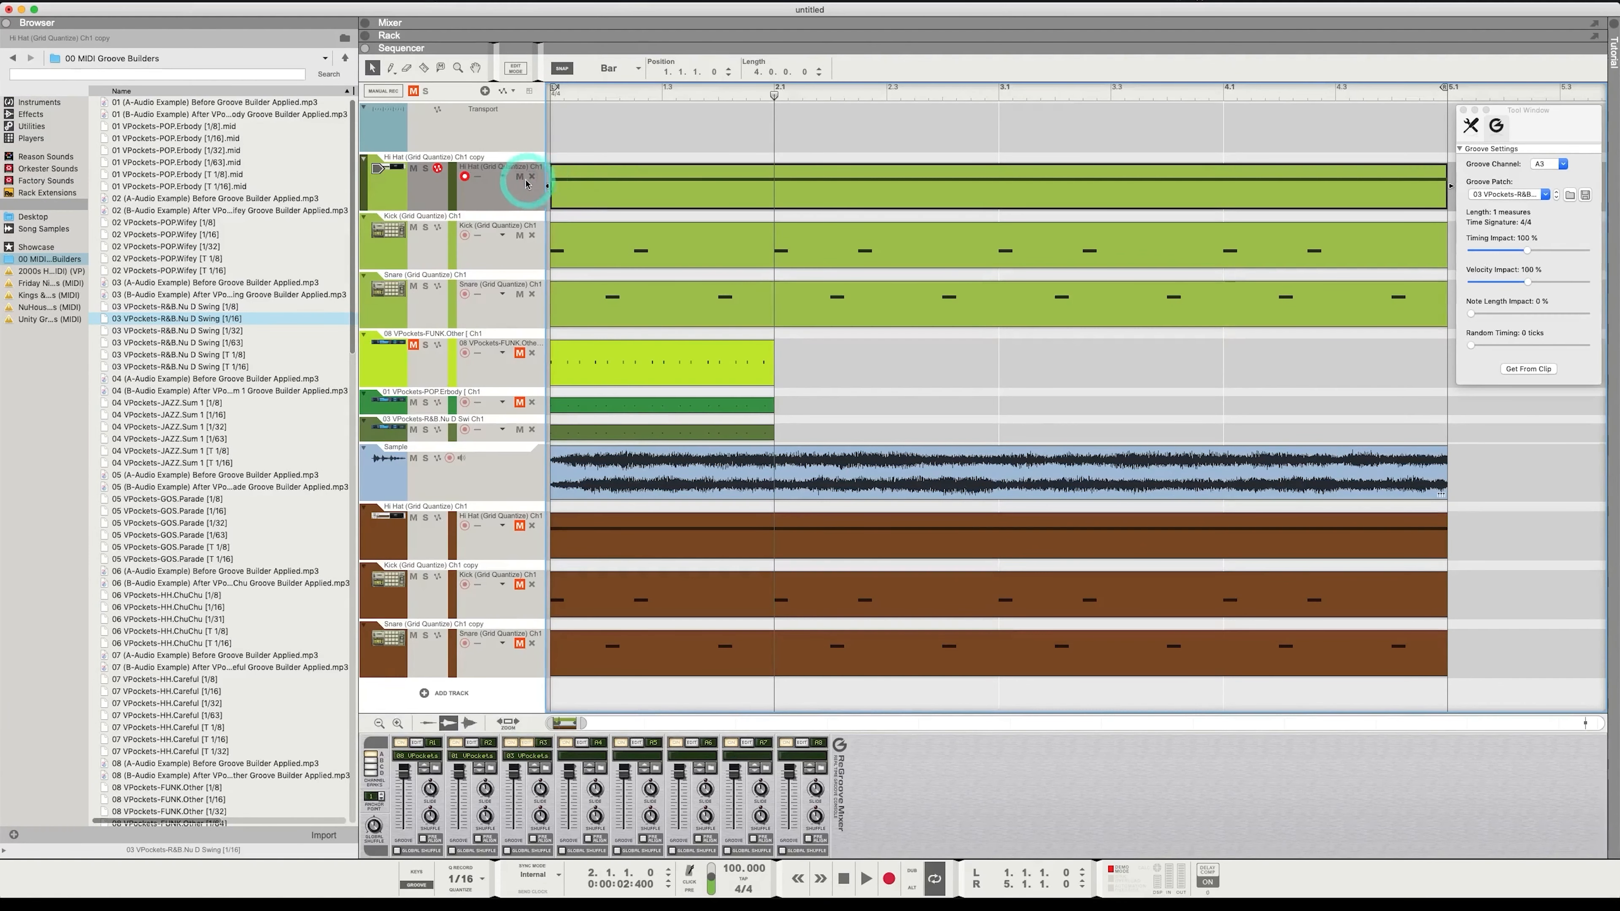
- Assign the green Hi Hat track to groove A1, 08 VPockets-FUNK.Other [1/16], and return the playhead to the start of the song
click(502, 176)
mouse_move(527, 231)
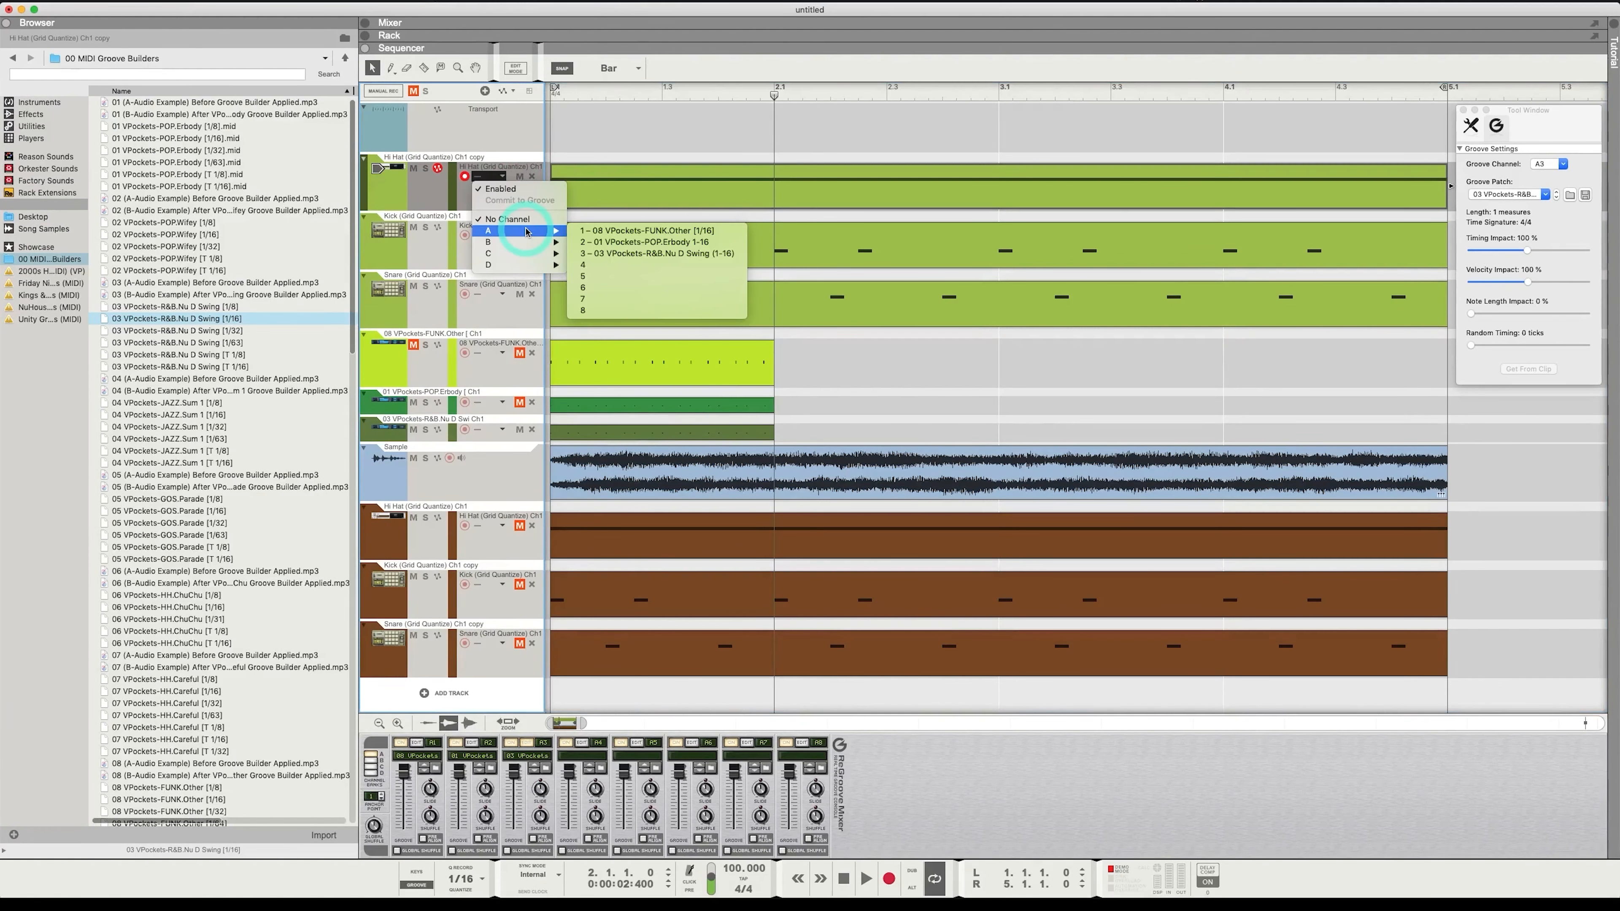
click(620, 231)
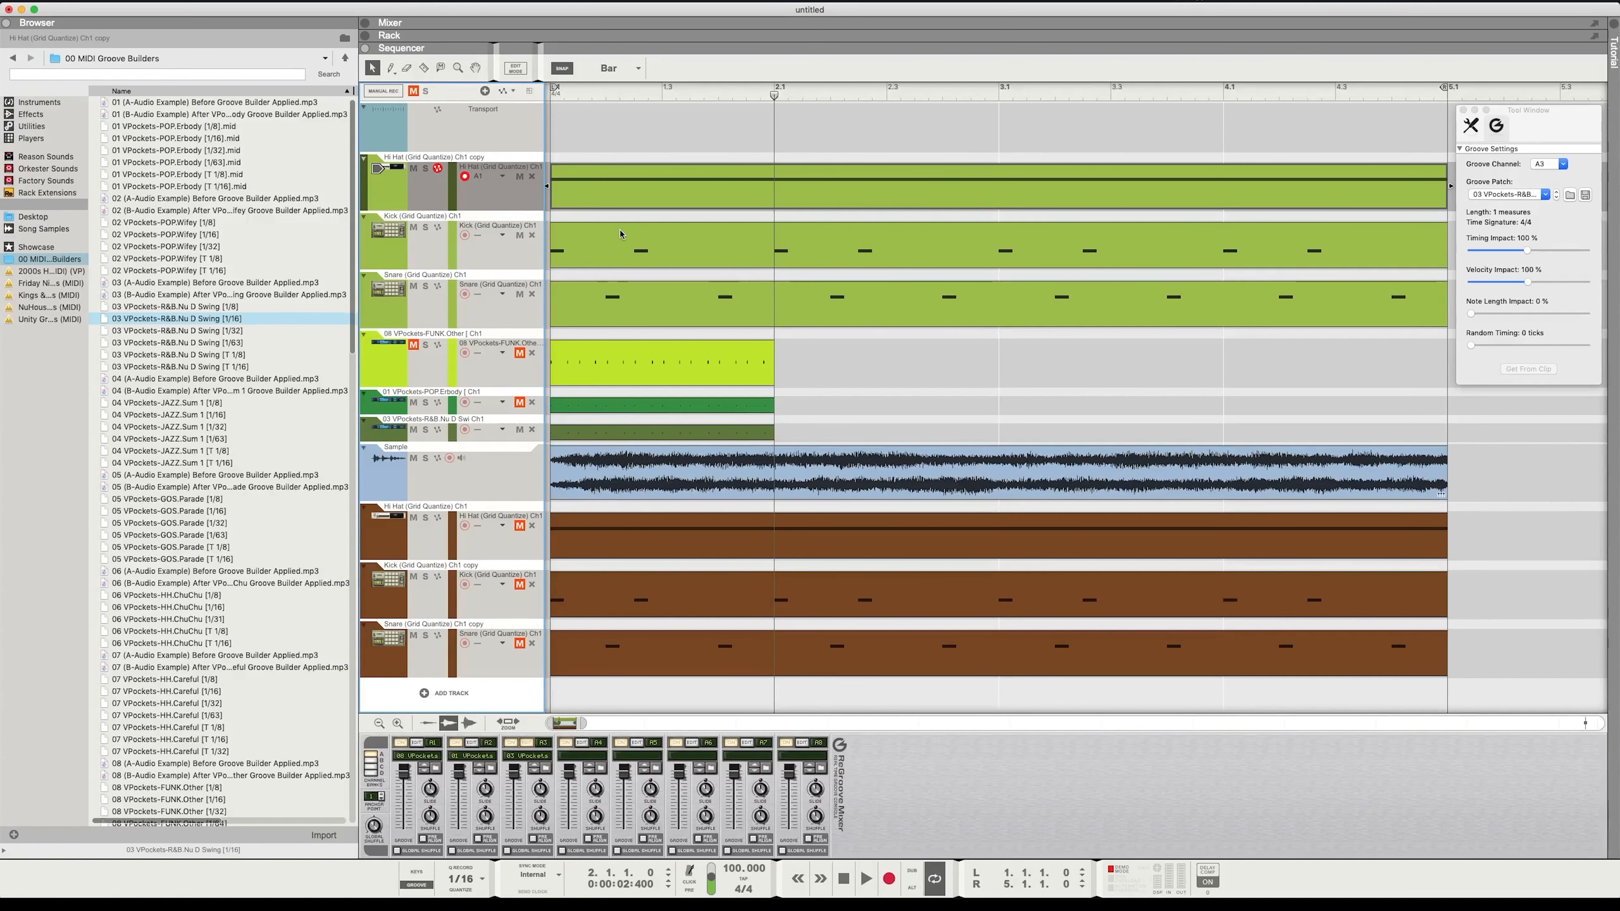
key(shift+Return)
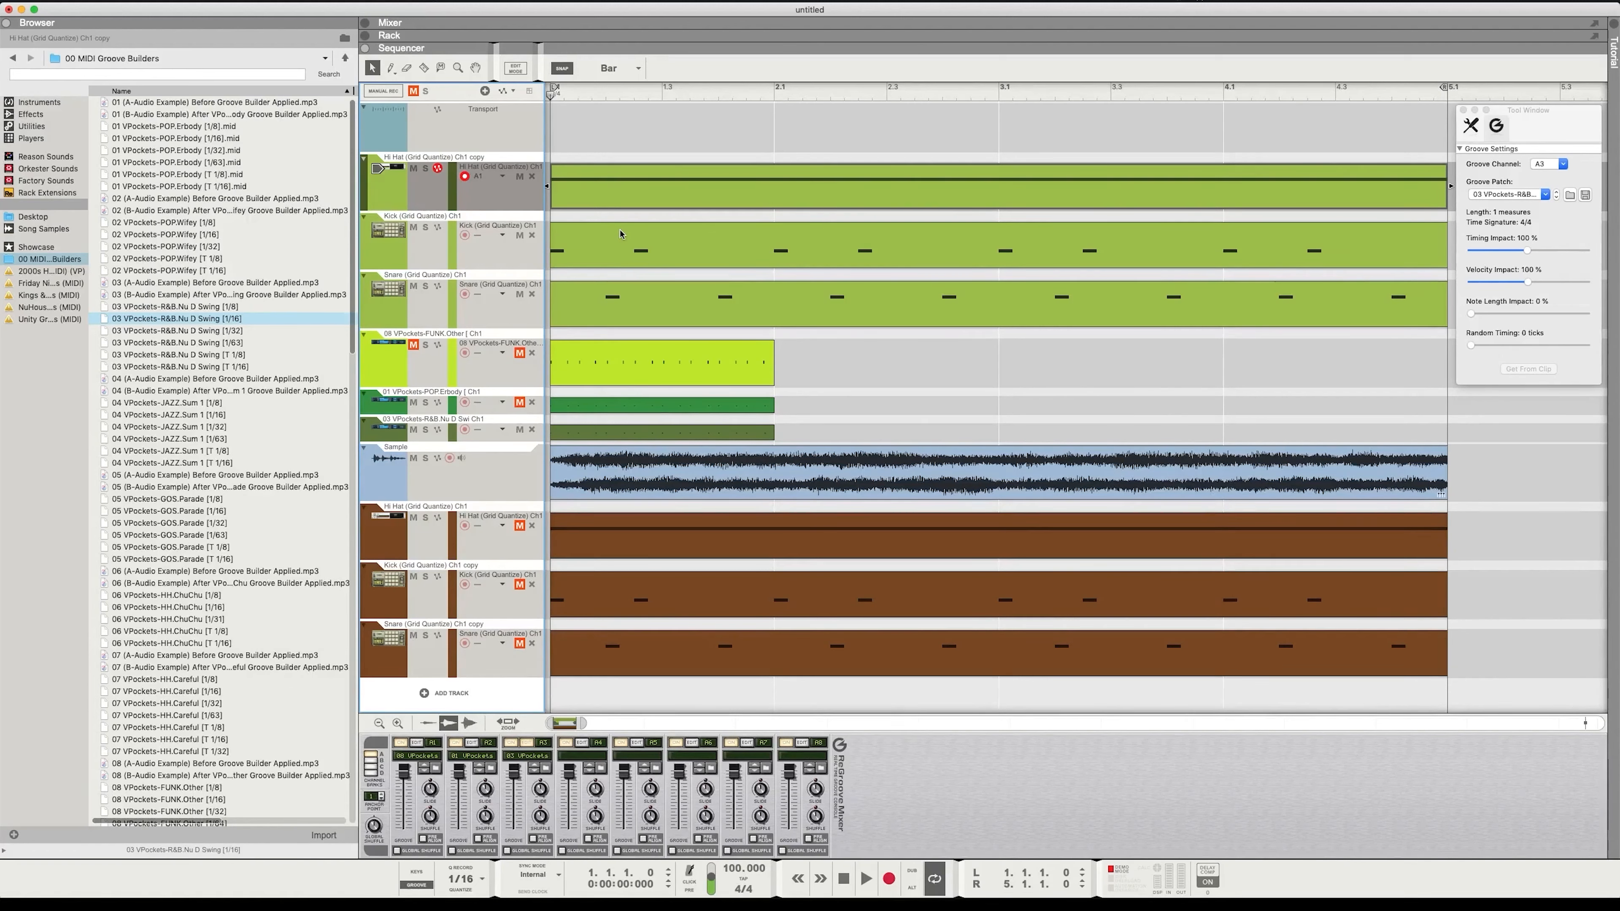
- Open the settings of groove channel A1 and set both its timing impact and velocity impact to 0%
click(416, 743)
drag(1527, 250, 1443, 250)
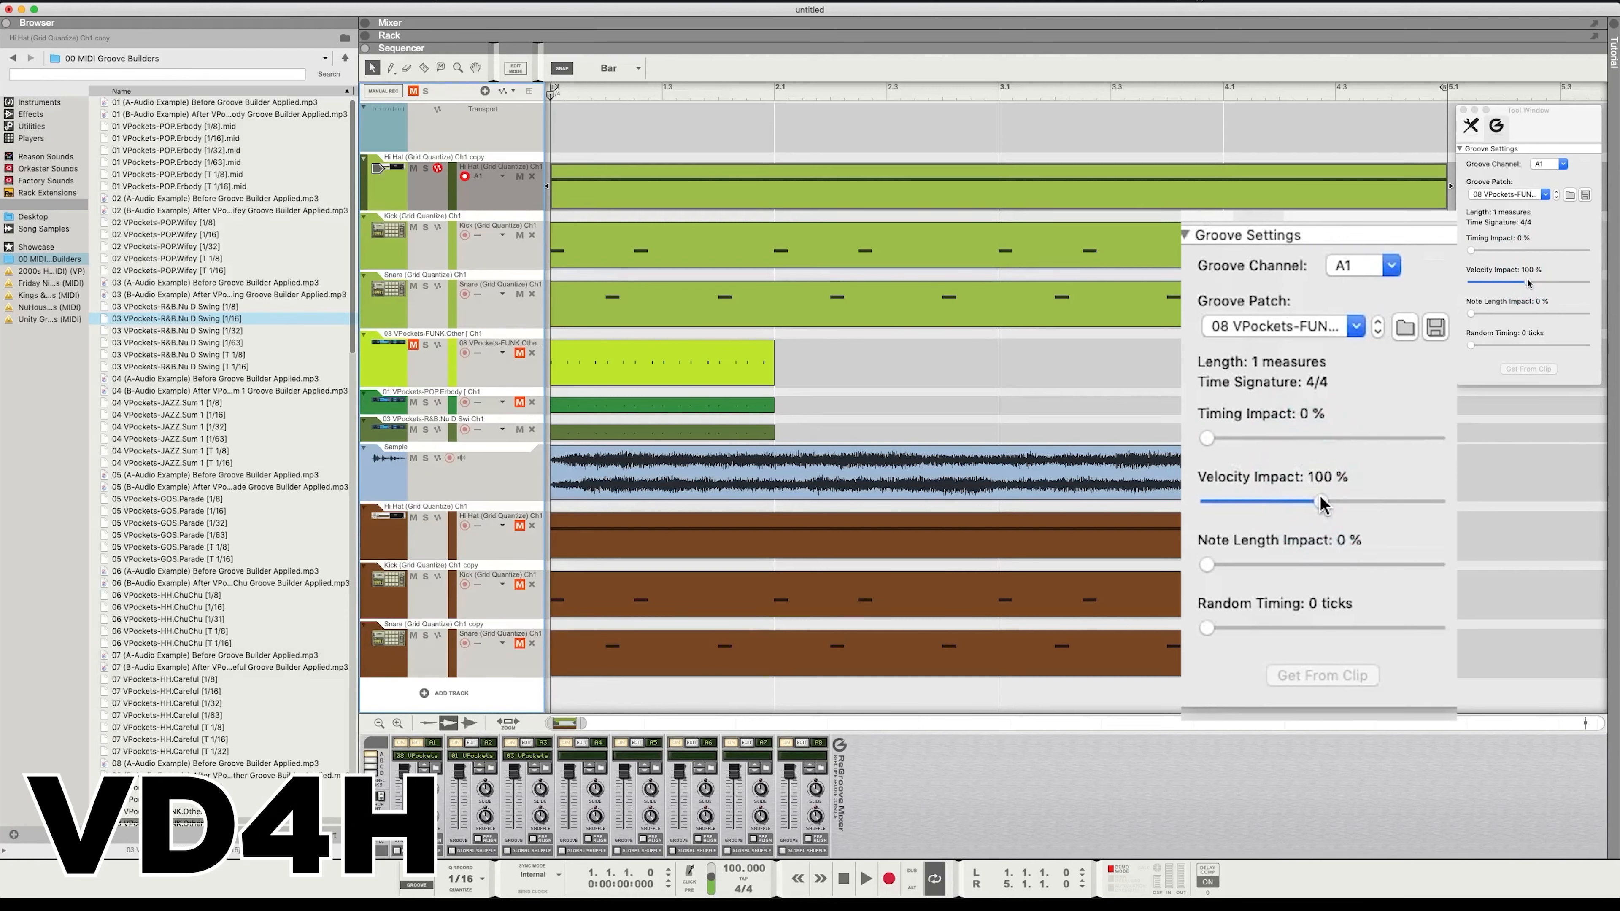
drag(1529, 282, 1470, 284)
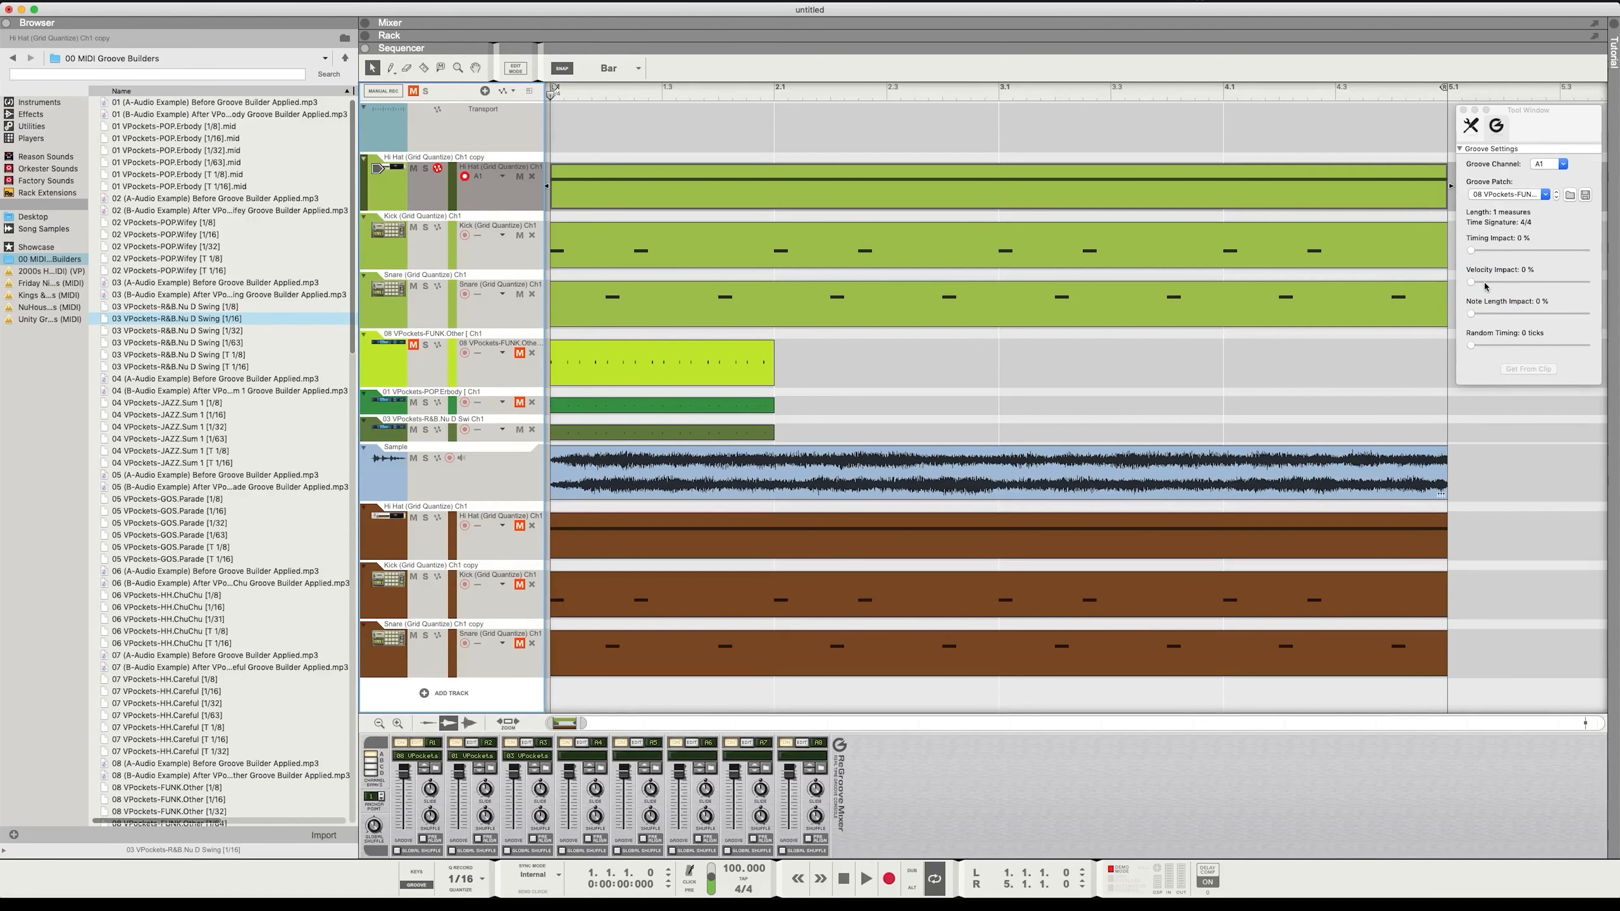
- Play the drum loop and raise groove A1's timing impact to 73% and velocity impact to 54%
click(680, 193)
key(space)
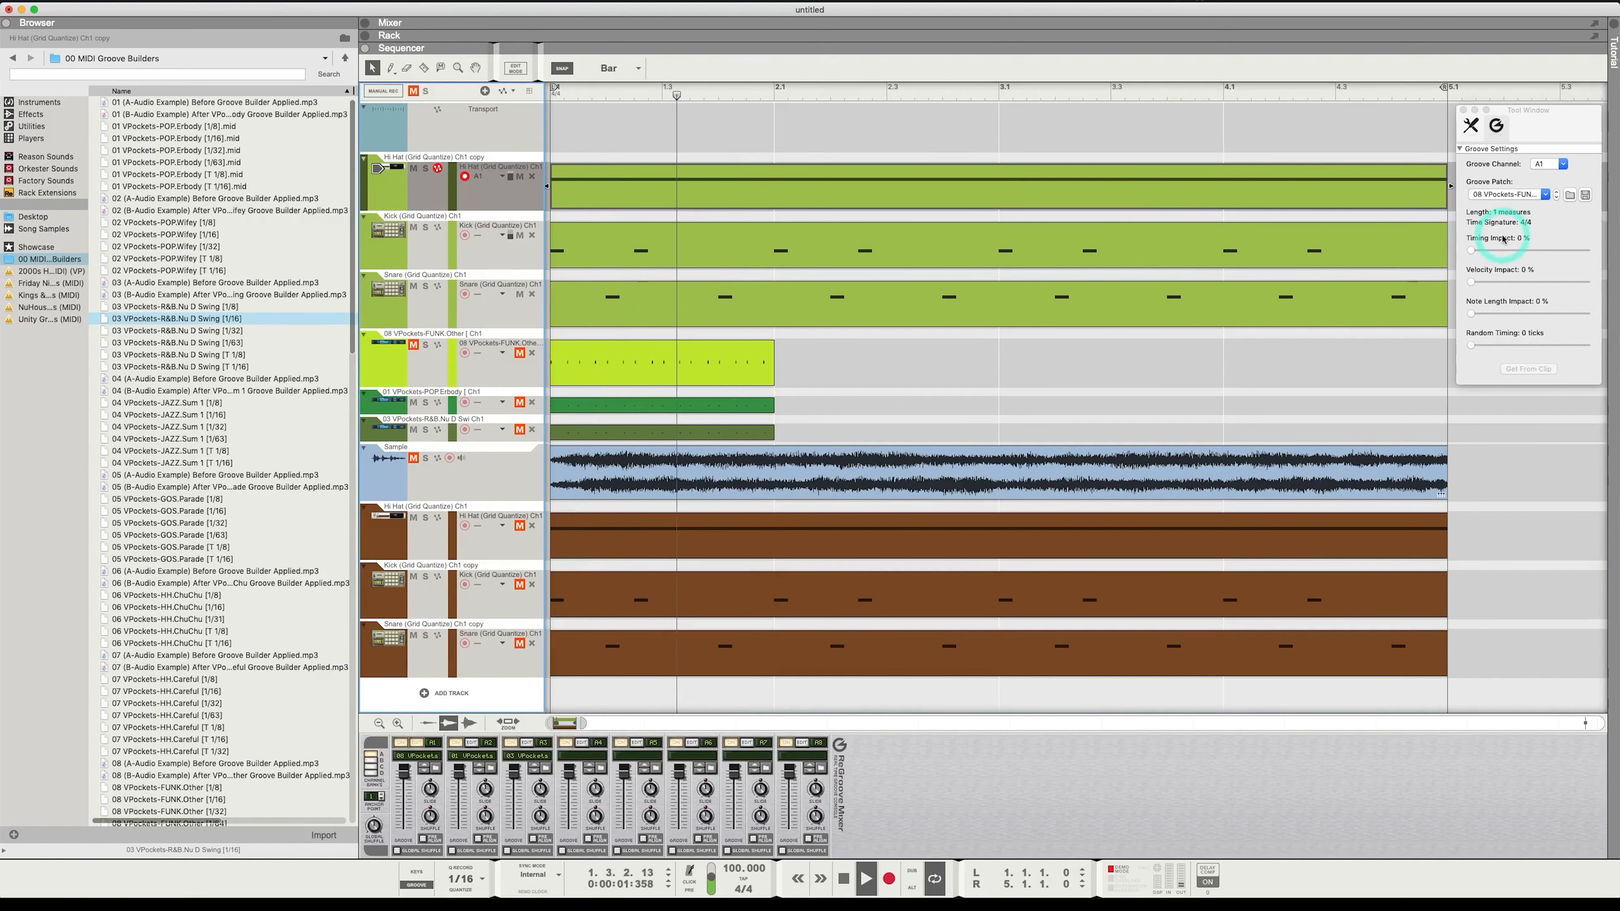
drag(1210, 438, 1293, 439)
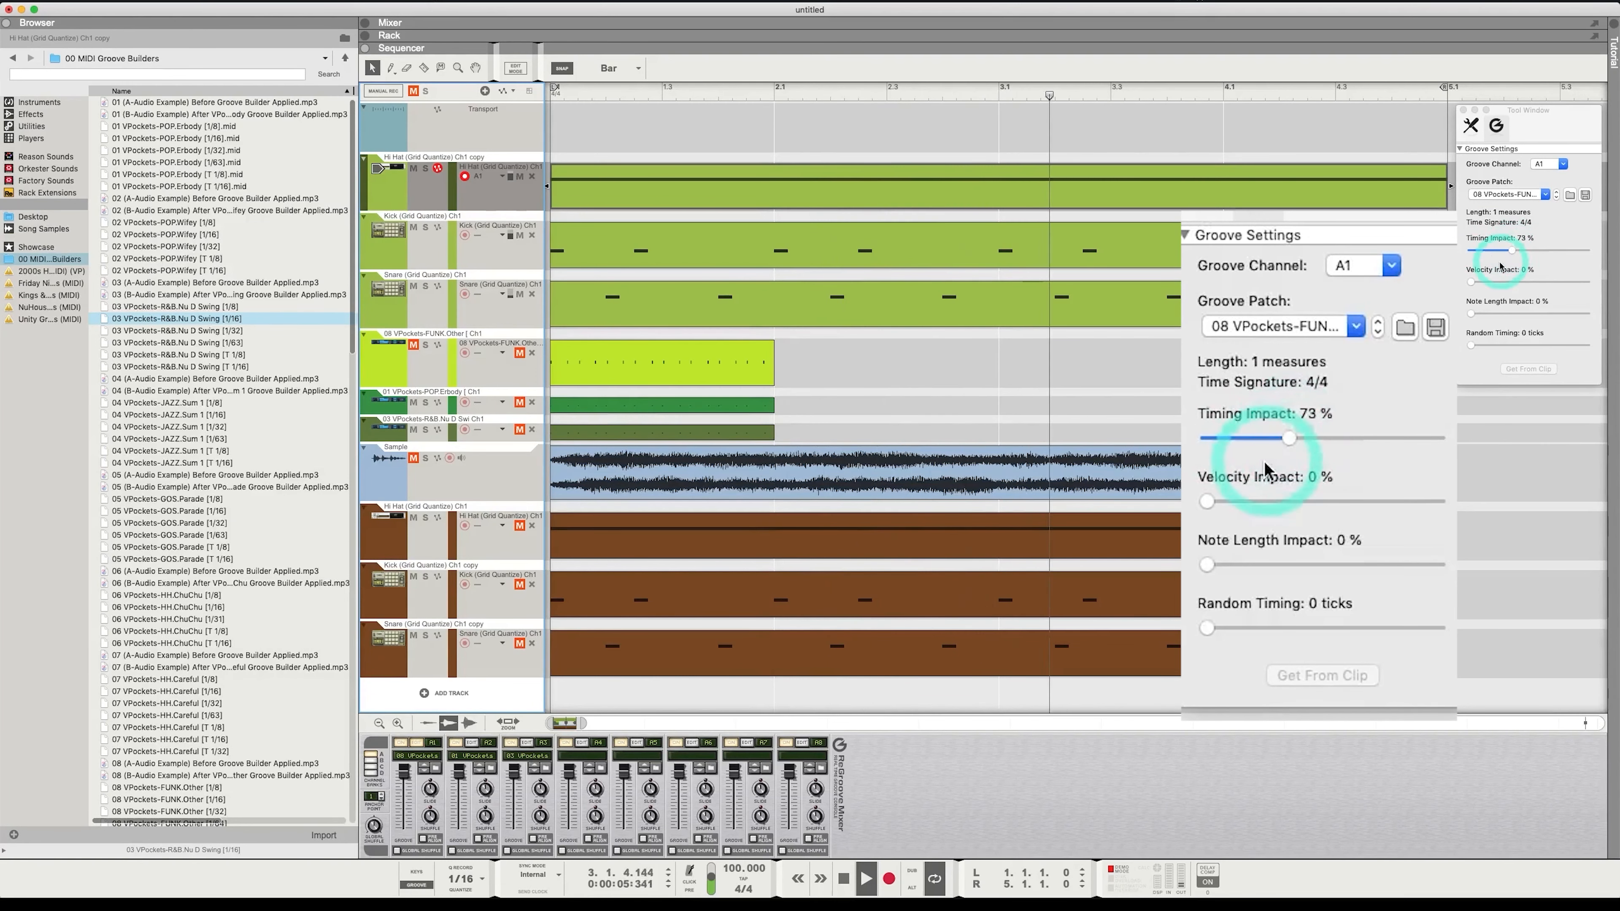
drag(1217, 501, 1268, 499)
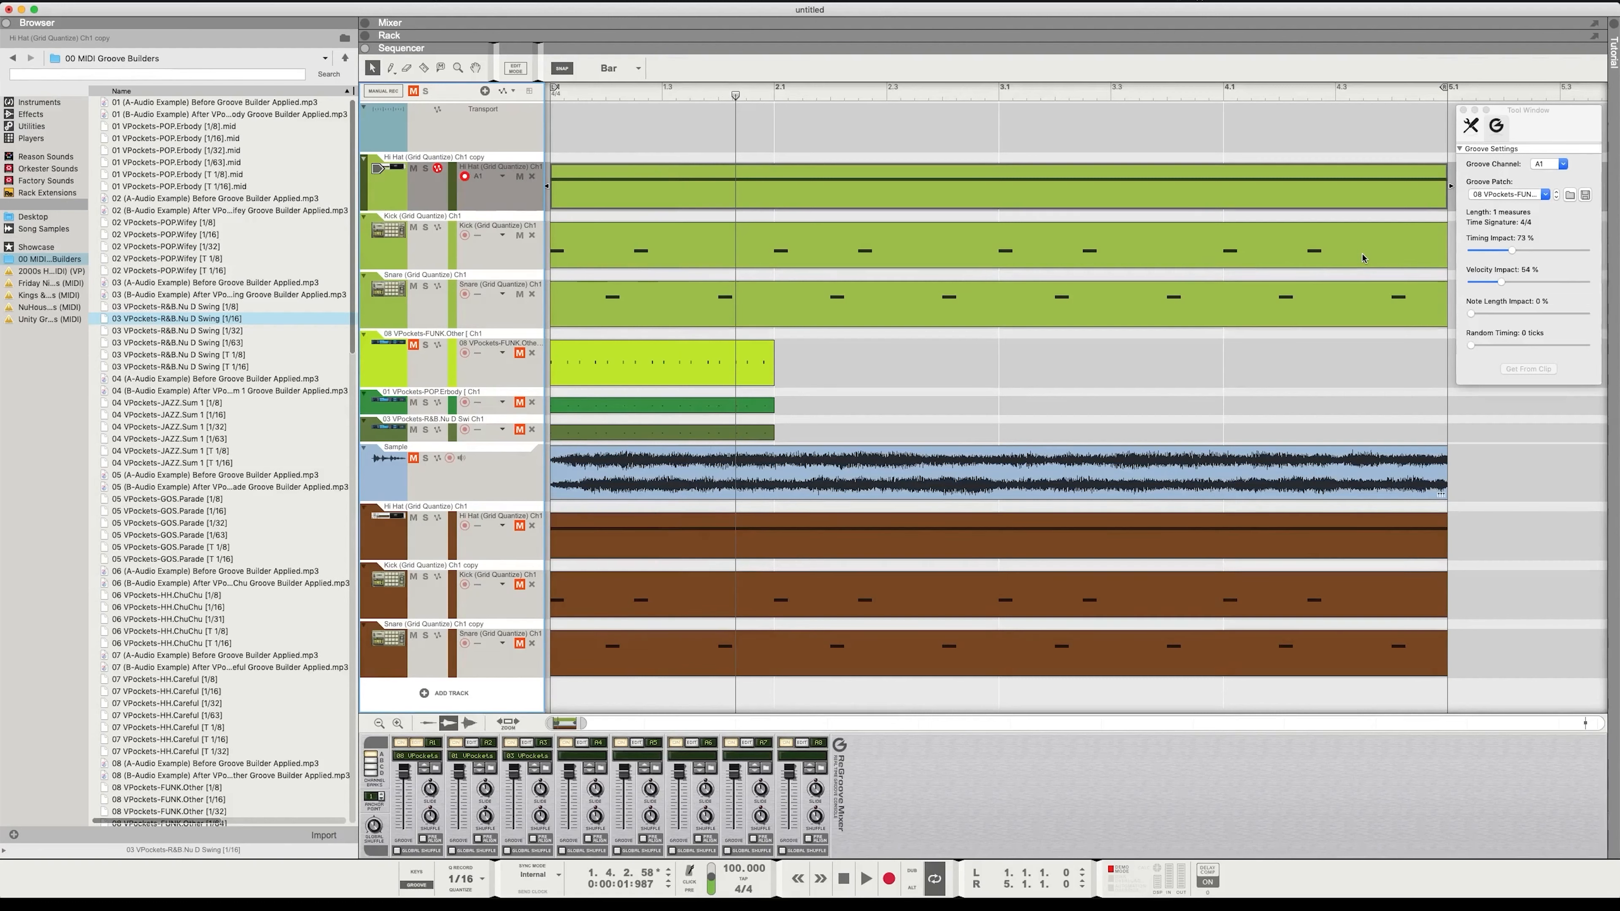
- Audition the brown drum copies from the start of the song by muting the three green drum lanes and unmuting the brown ones
drag(518, 177, 520, 296)
drag(521, 524, 521, 644)
key(shift+Return)
key(space)
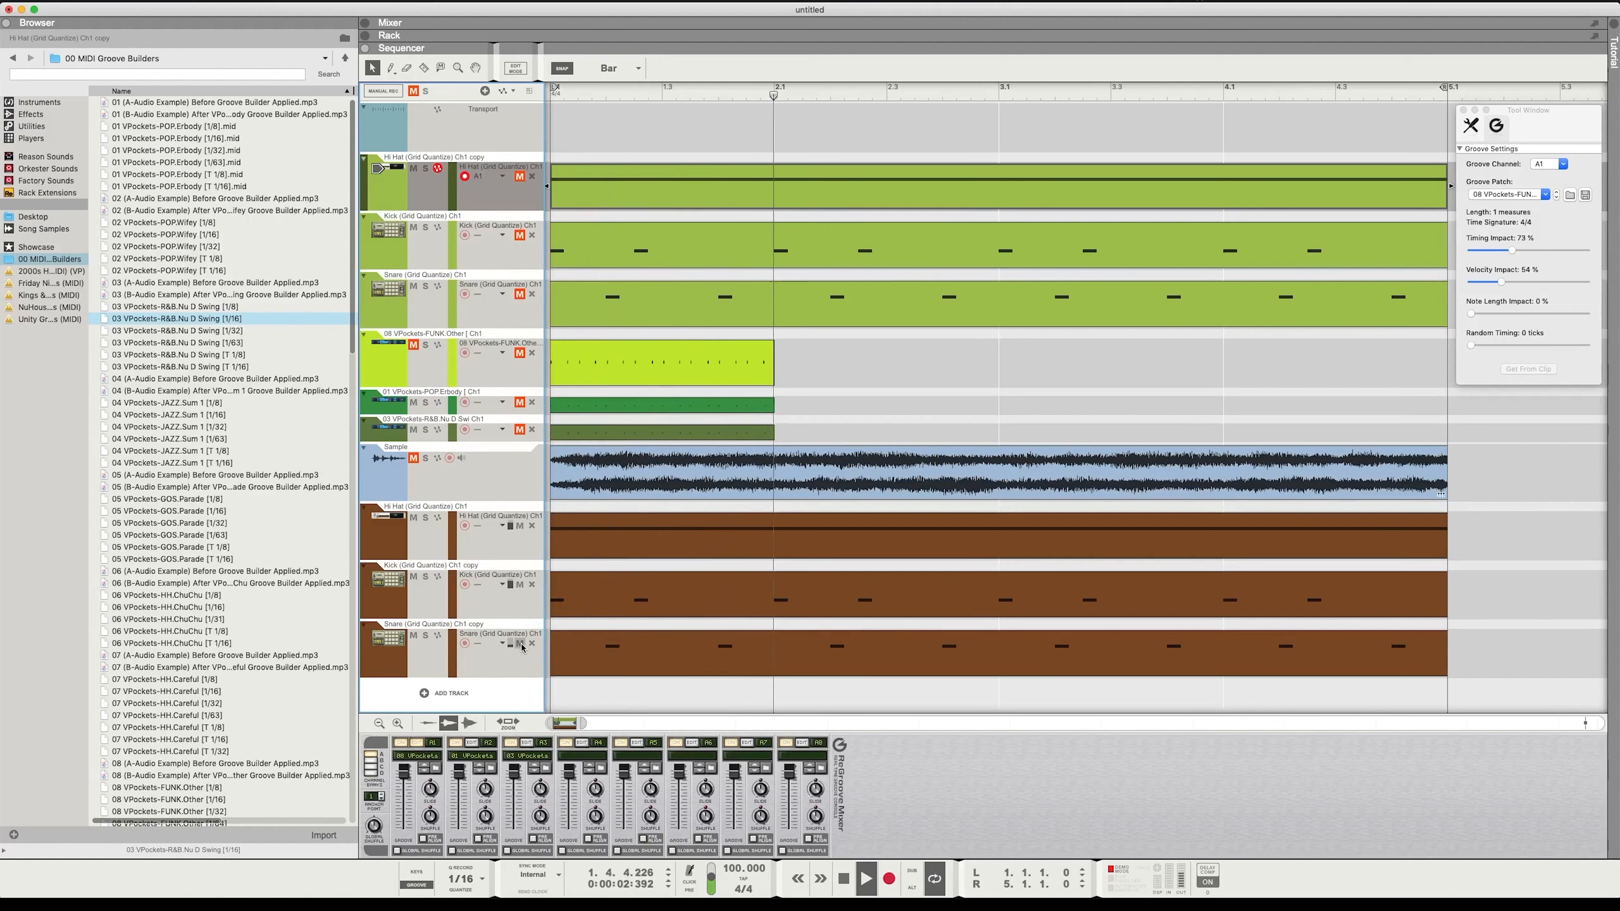
key(space)
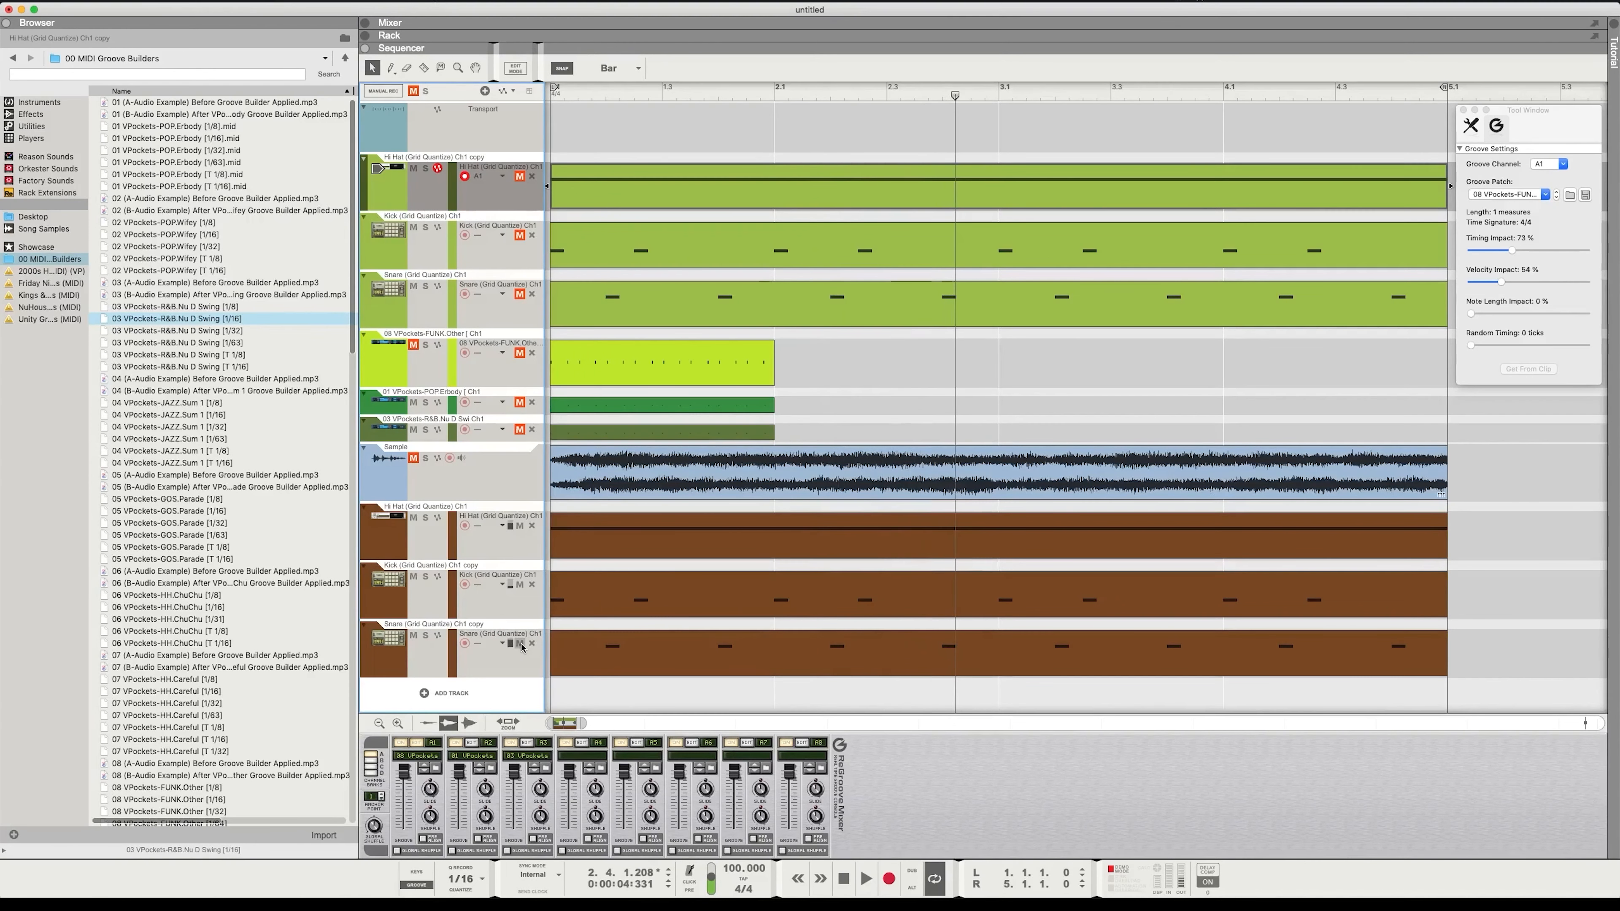
- Mute the three brown drum lanes, unmute the green hi-hat, kick and snare lanes, and listen to the grooved version
click(519, 643)
click(519, 585)
click(519, 525)
click(520, 176)
click(519, 235)
click(519, 293)
key(space)
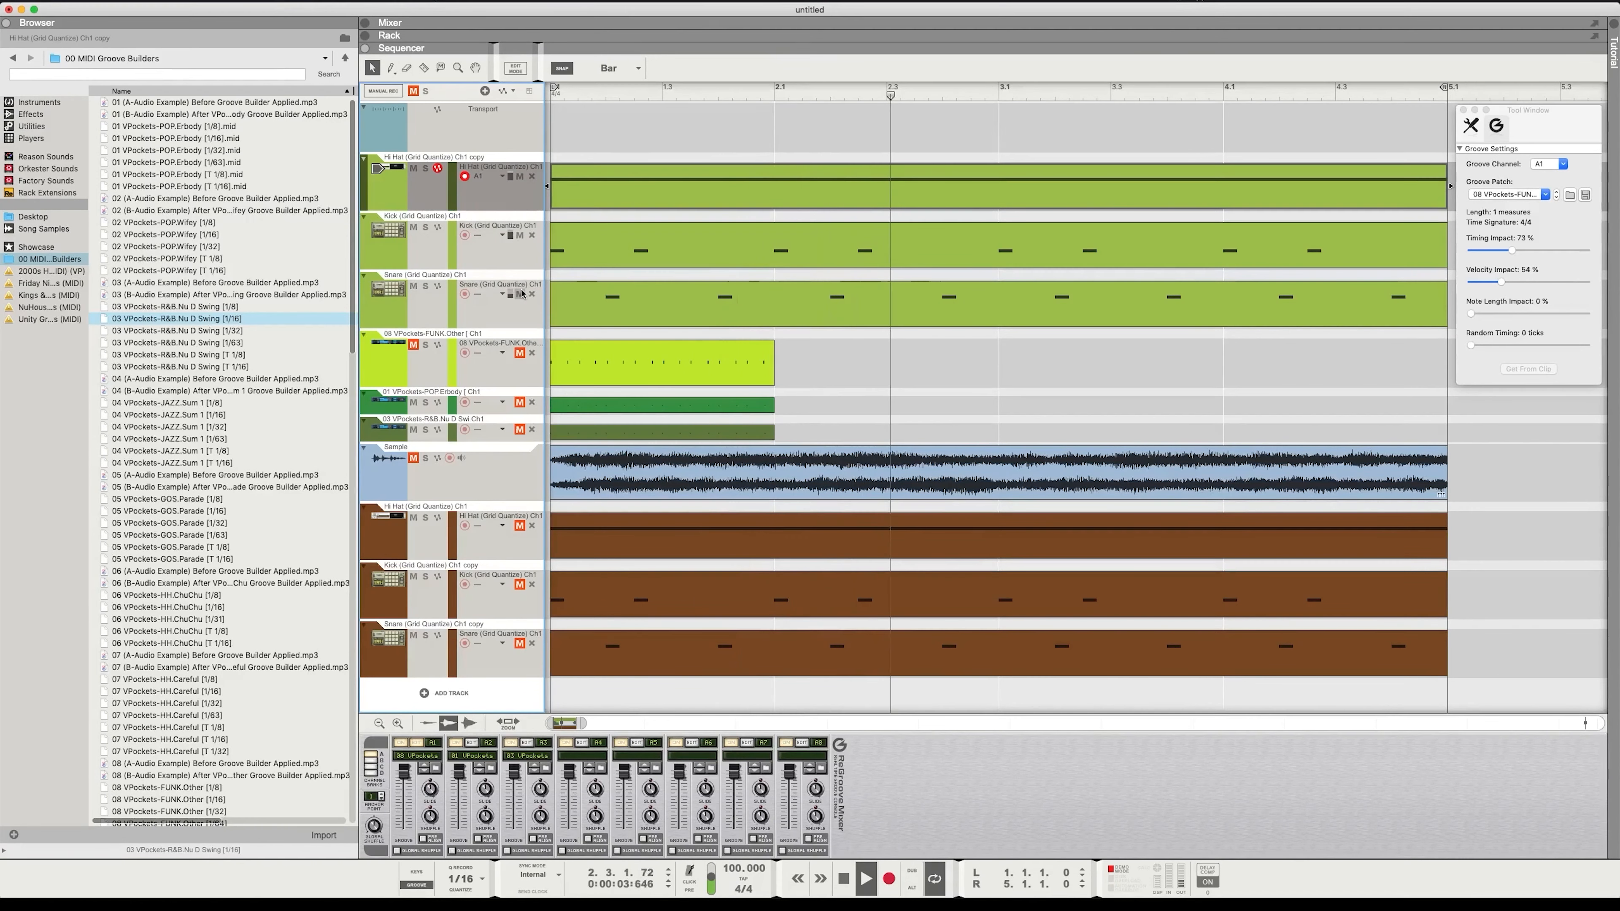
key(space)
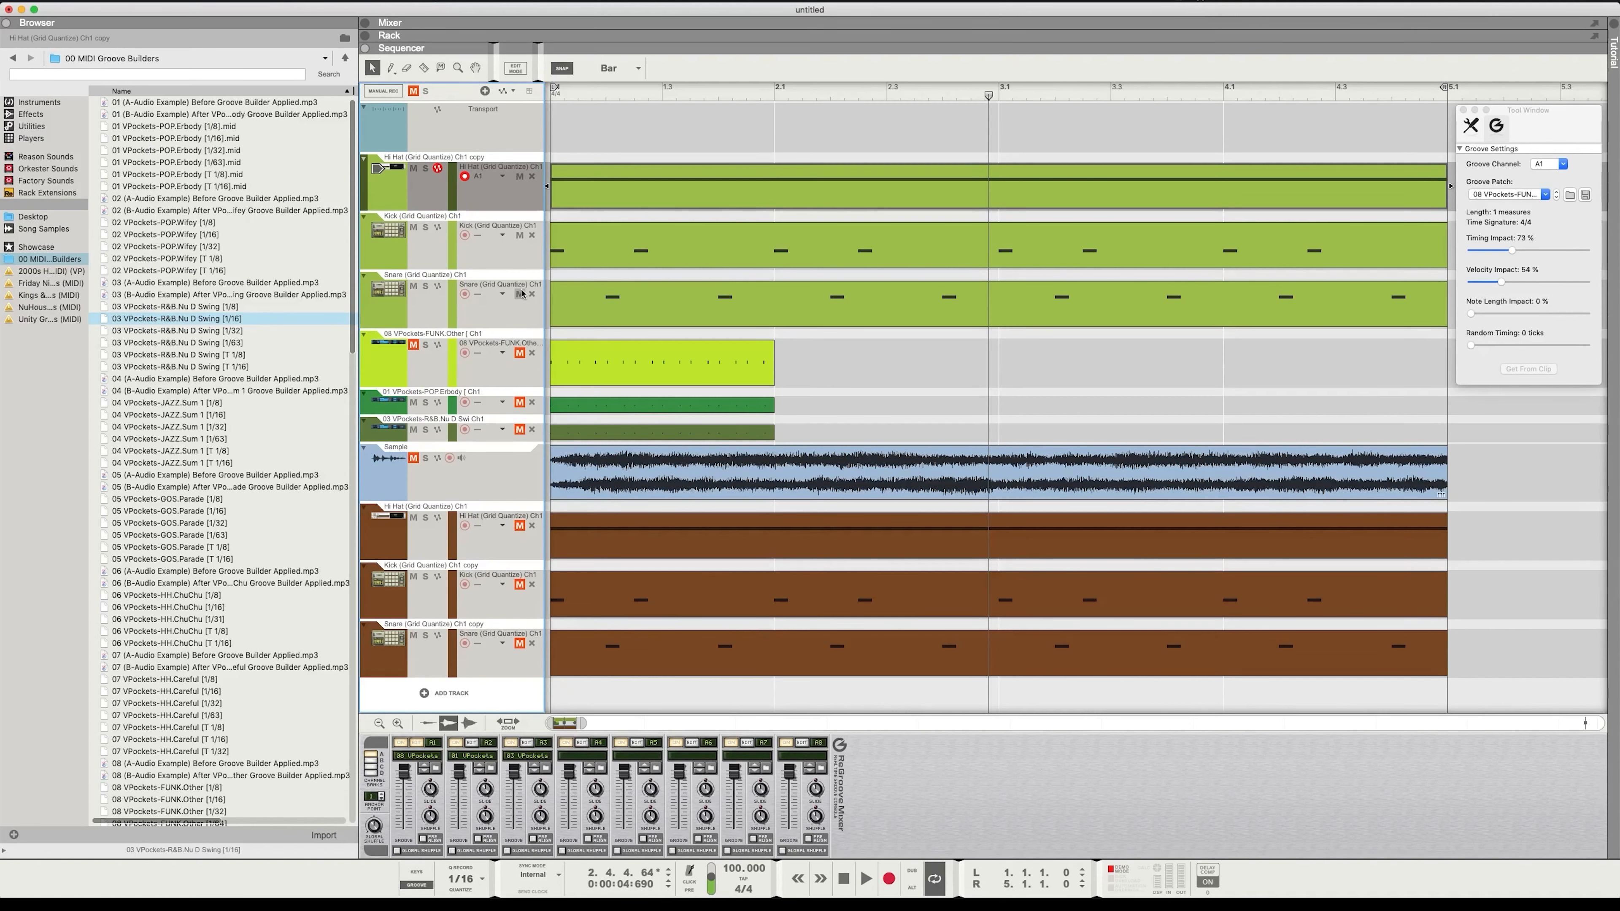
- Assign the green kick and snare lanes to groove channel A2, which holds 01 VPockets-POP.Erbody 1-16
click(577, 250)
click(502, 236)
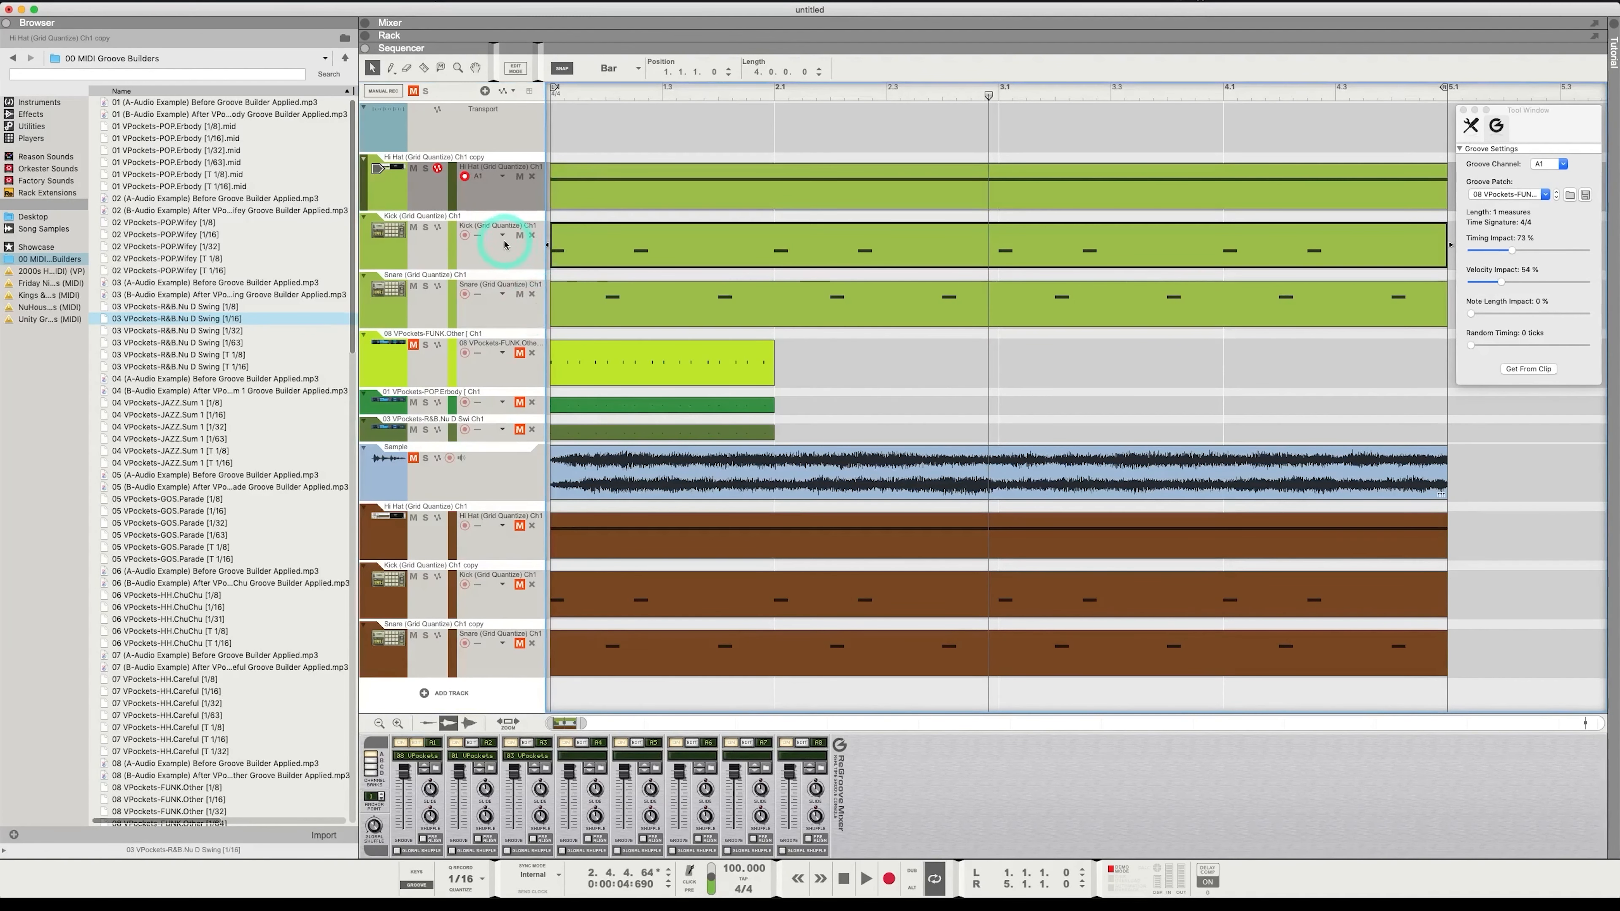
mouse_move(514, 289)
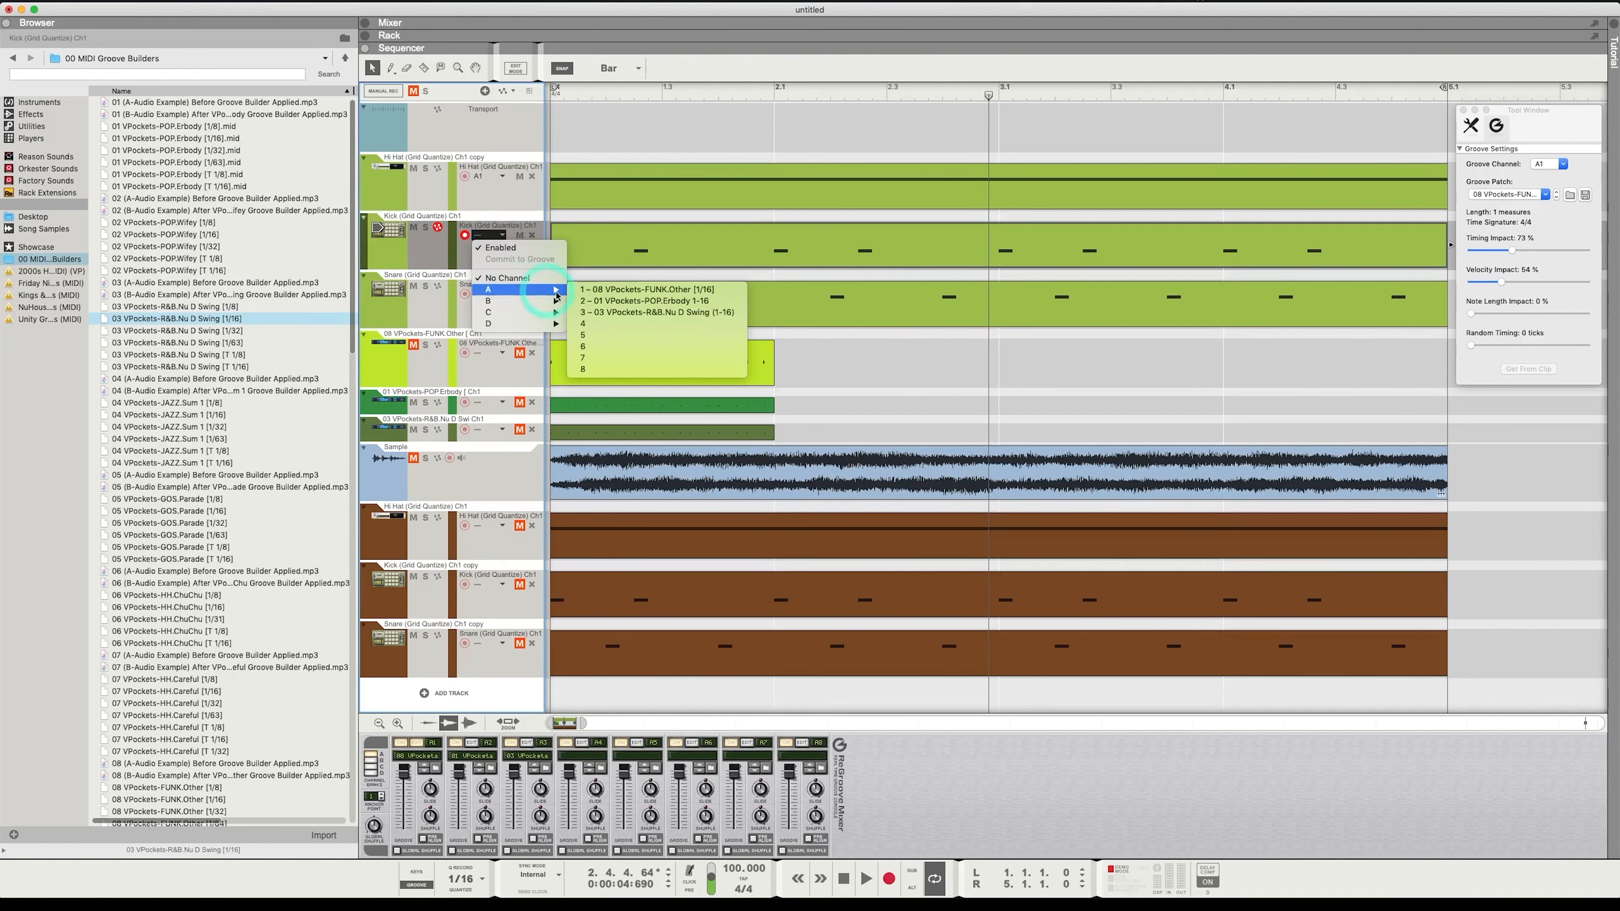
click(617, 301)
click(502, 294)
click(617, 359)
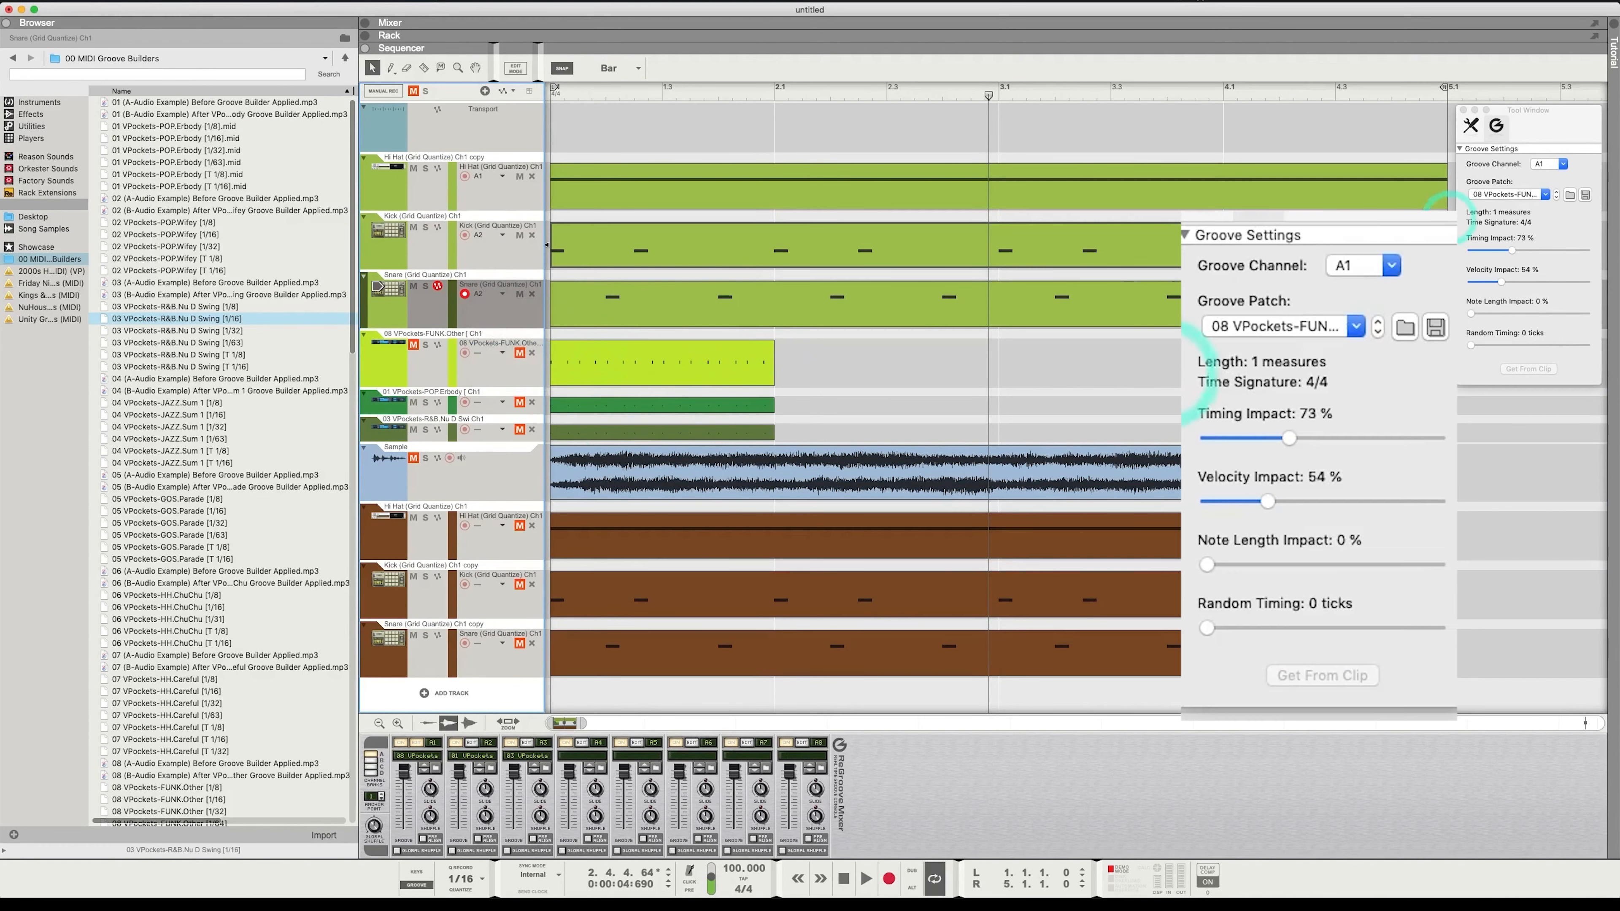
- Show the settings of groove channel A2 and raise its timing impact to 83% while the loop plays
click(1563, 164)
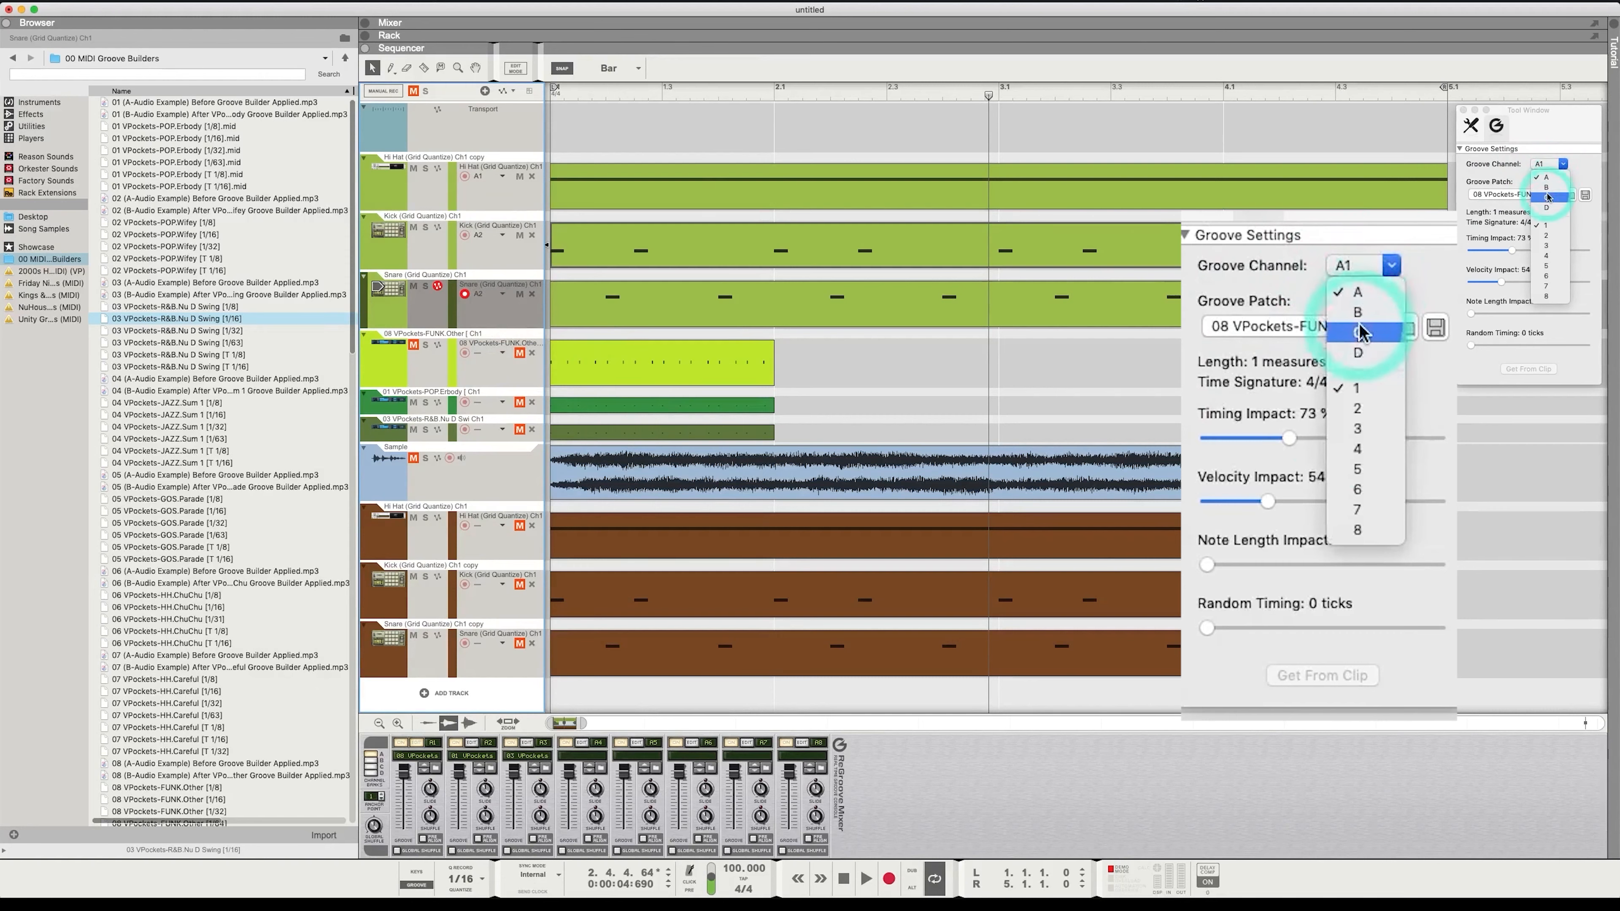
click(1541, 238)
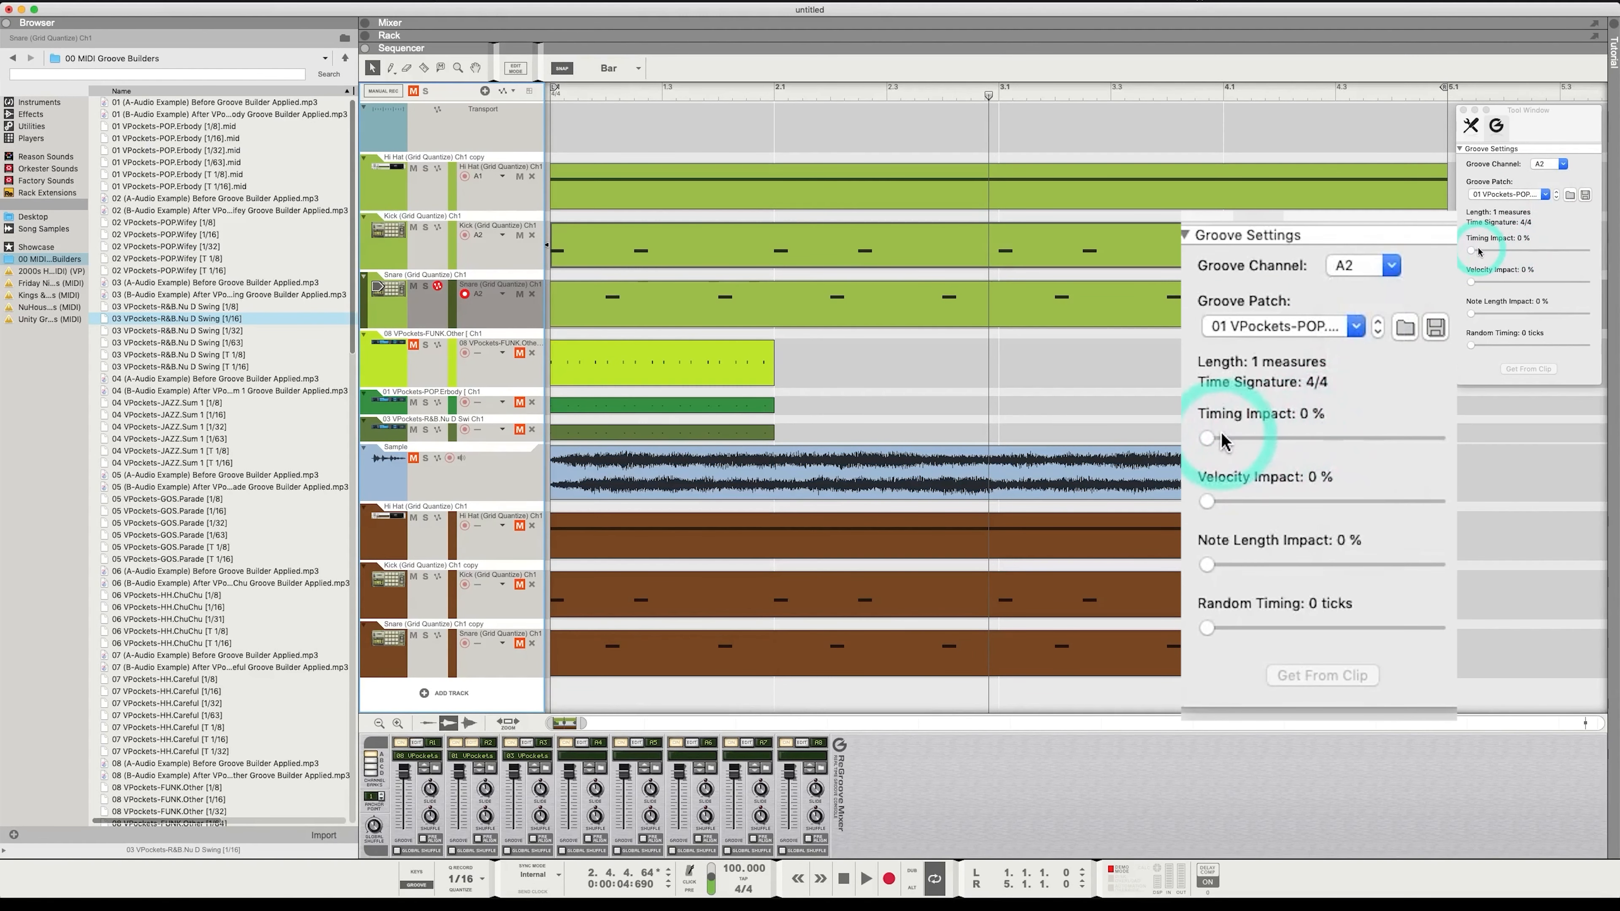
key(space)
drag(1471, 250, 1518, 248)
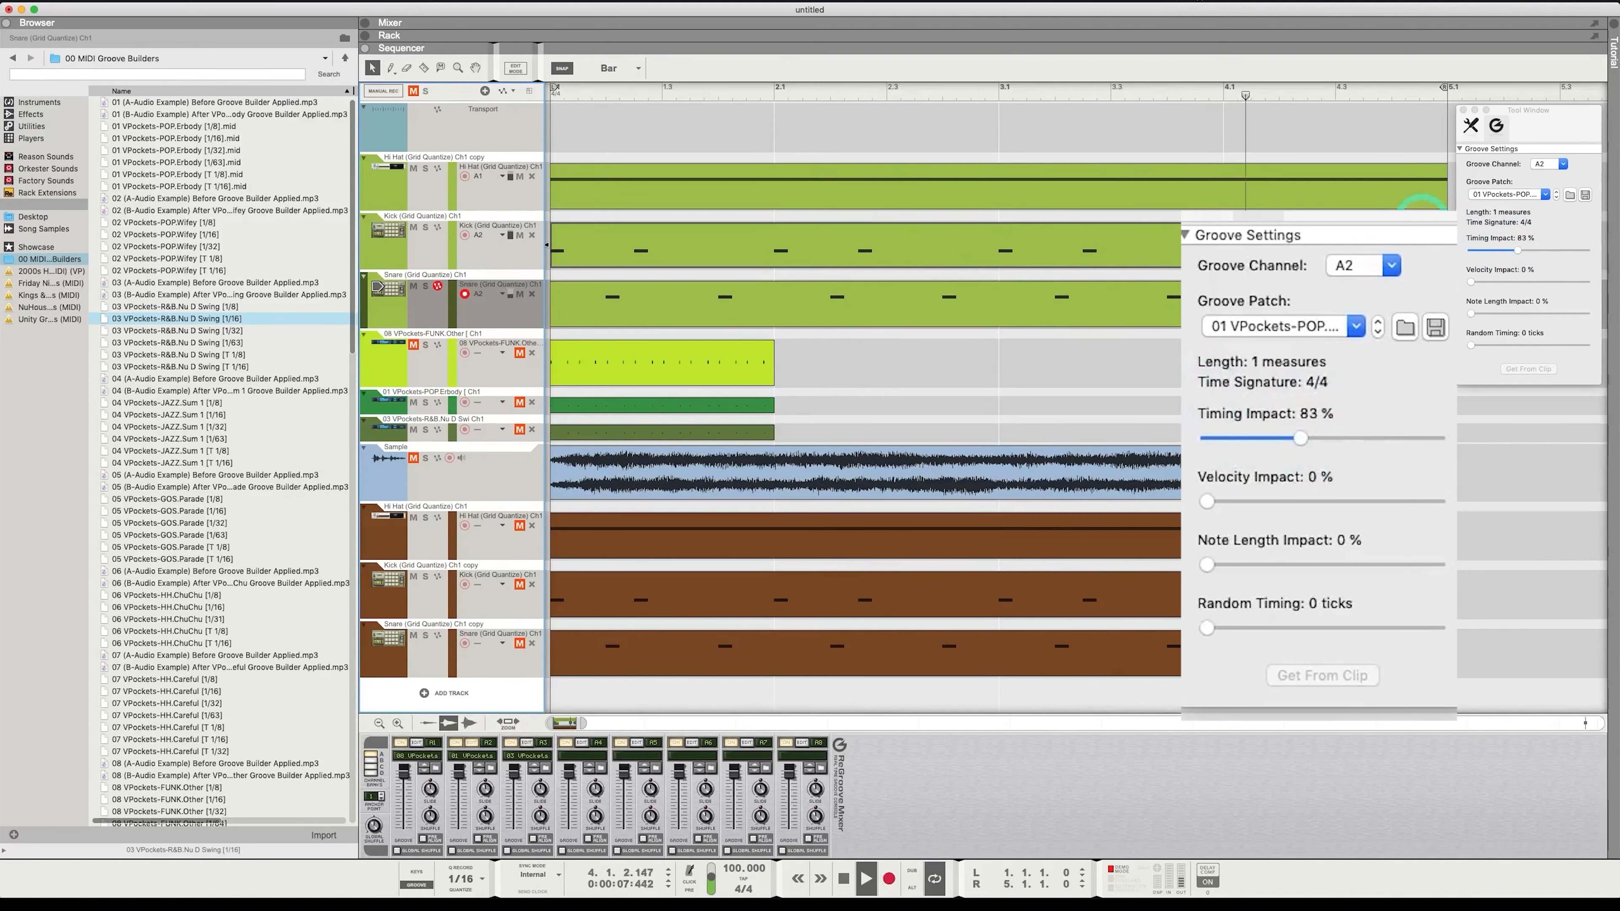
key(space)
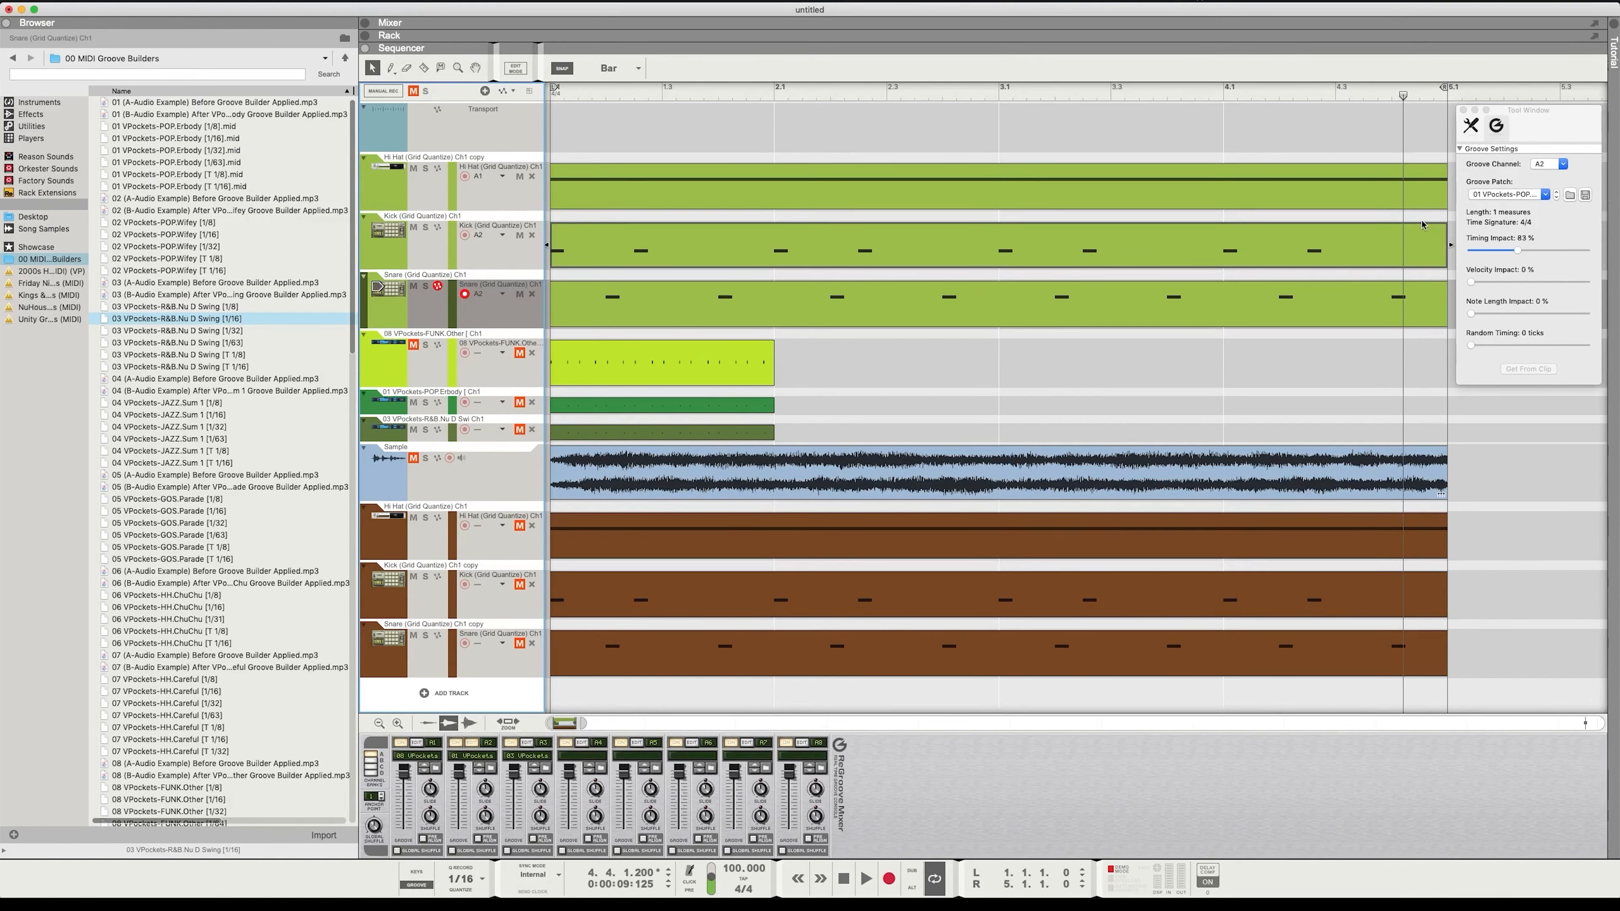
- Play the green drums from the start of the song, and compare them with the brown copies by swapping which three lanes are muted
key(shift+Return)
key(space)
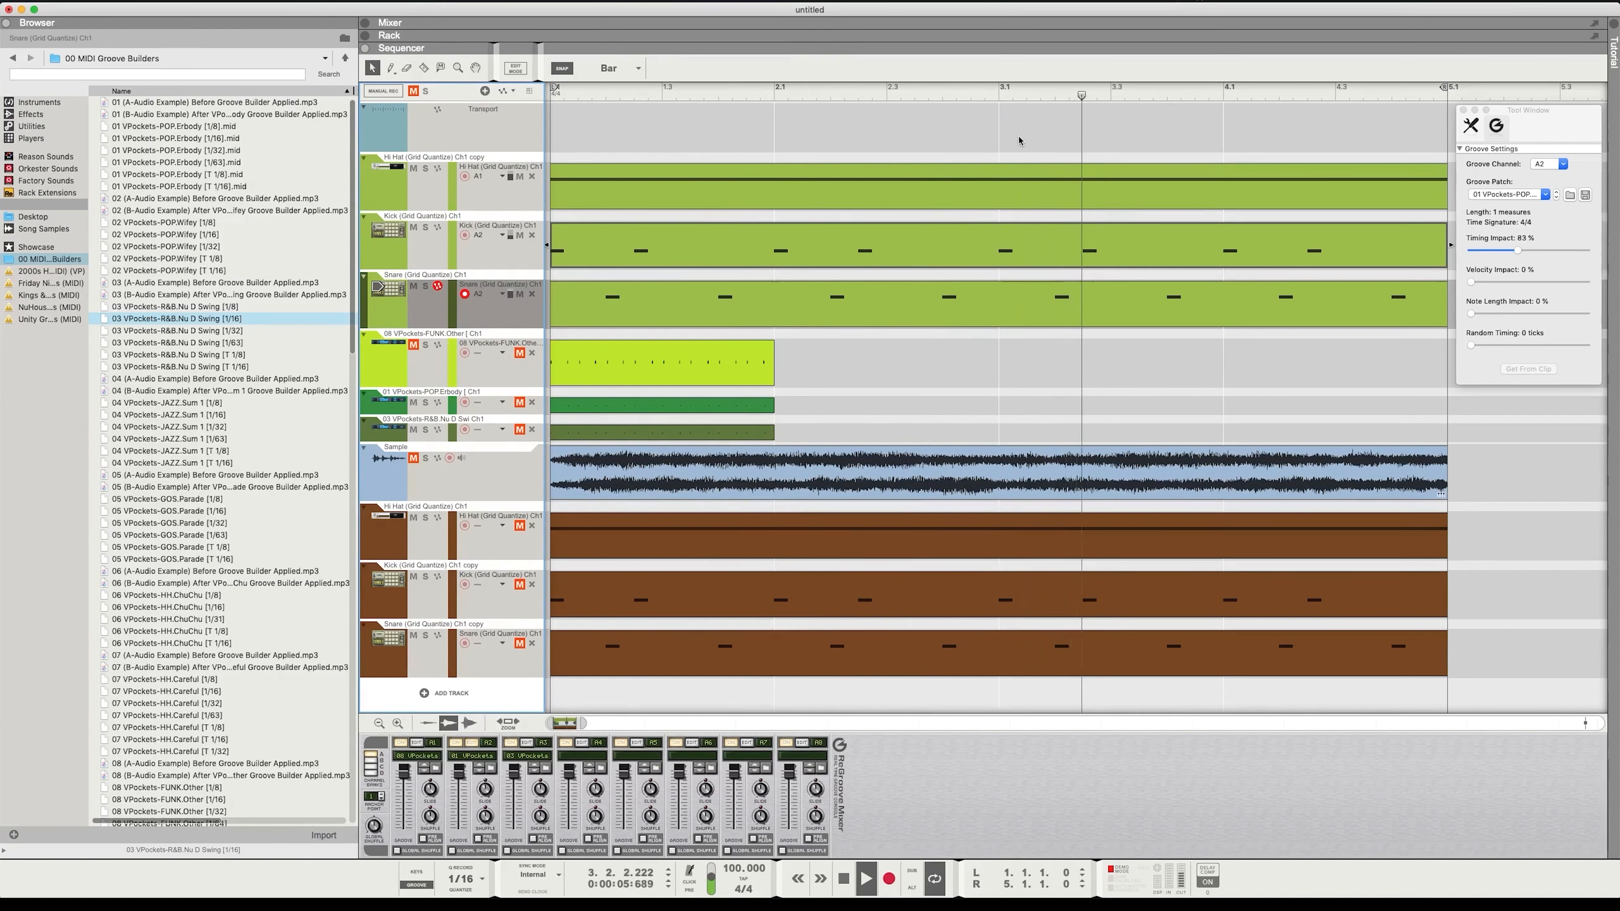
key(space)
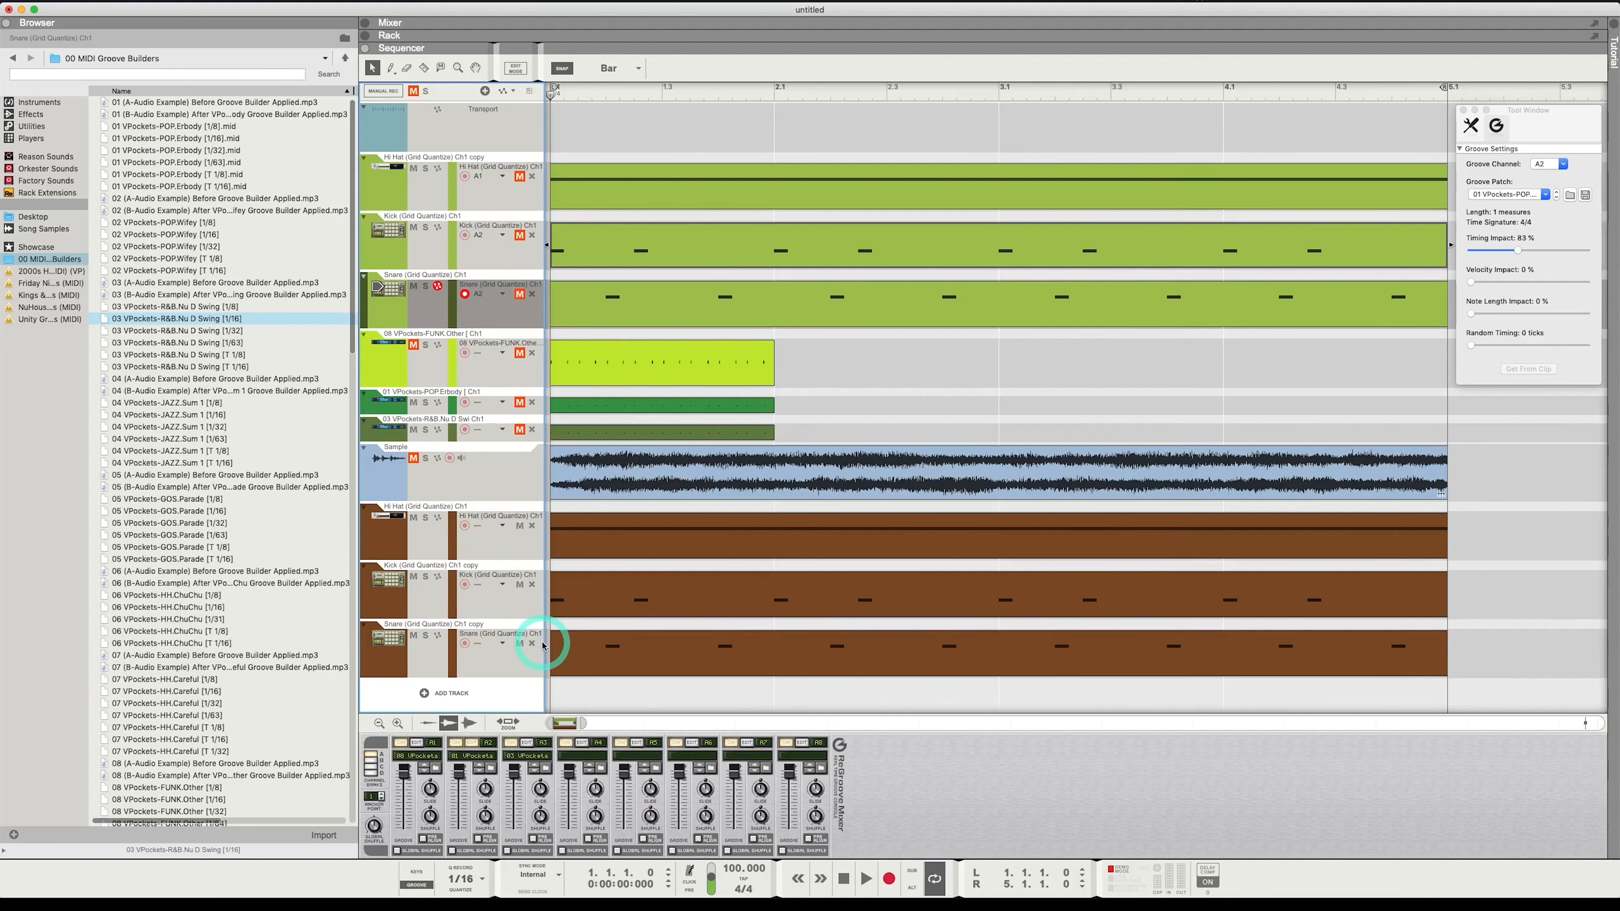
key(space)
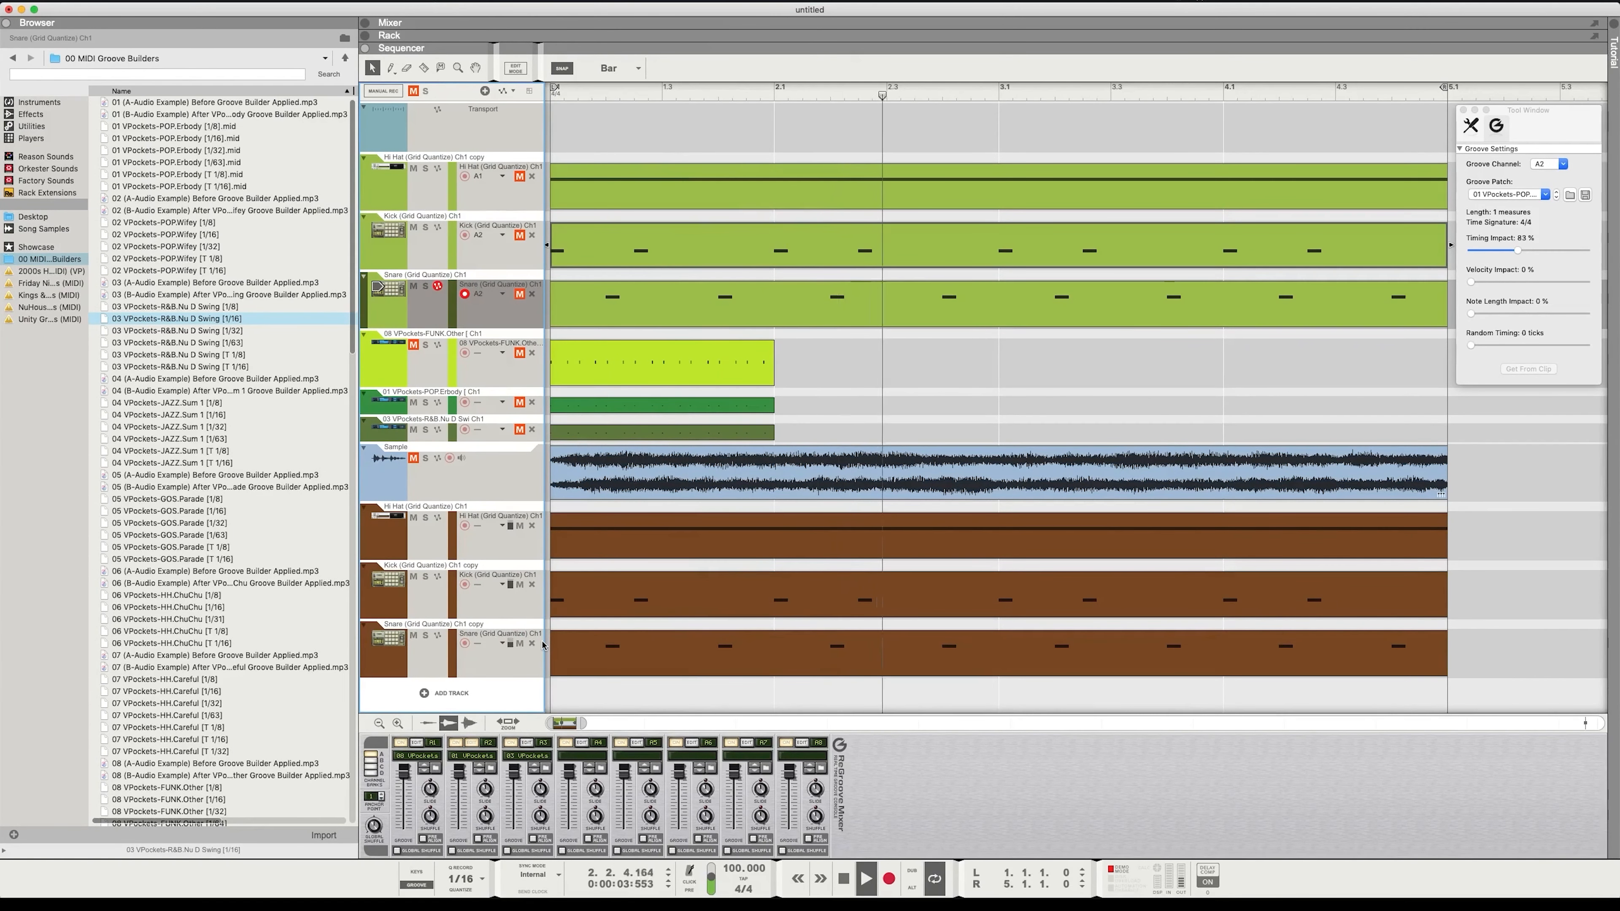
key(space)
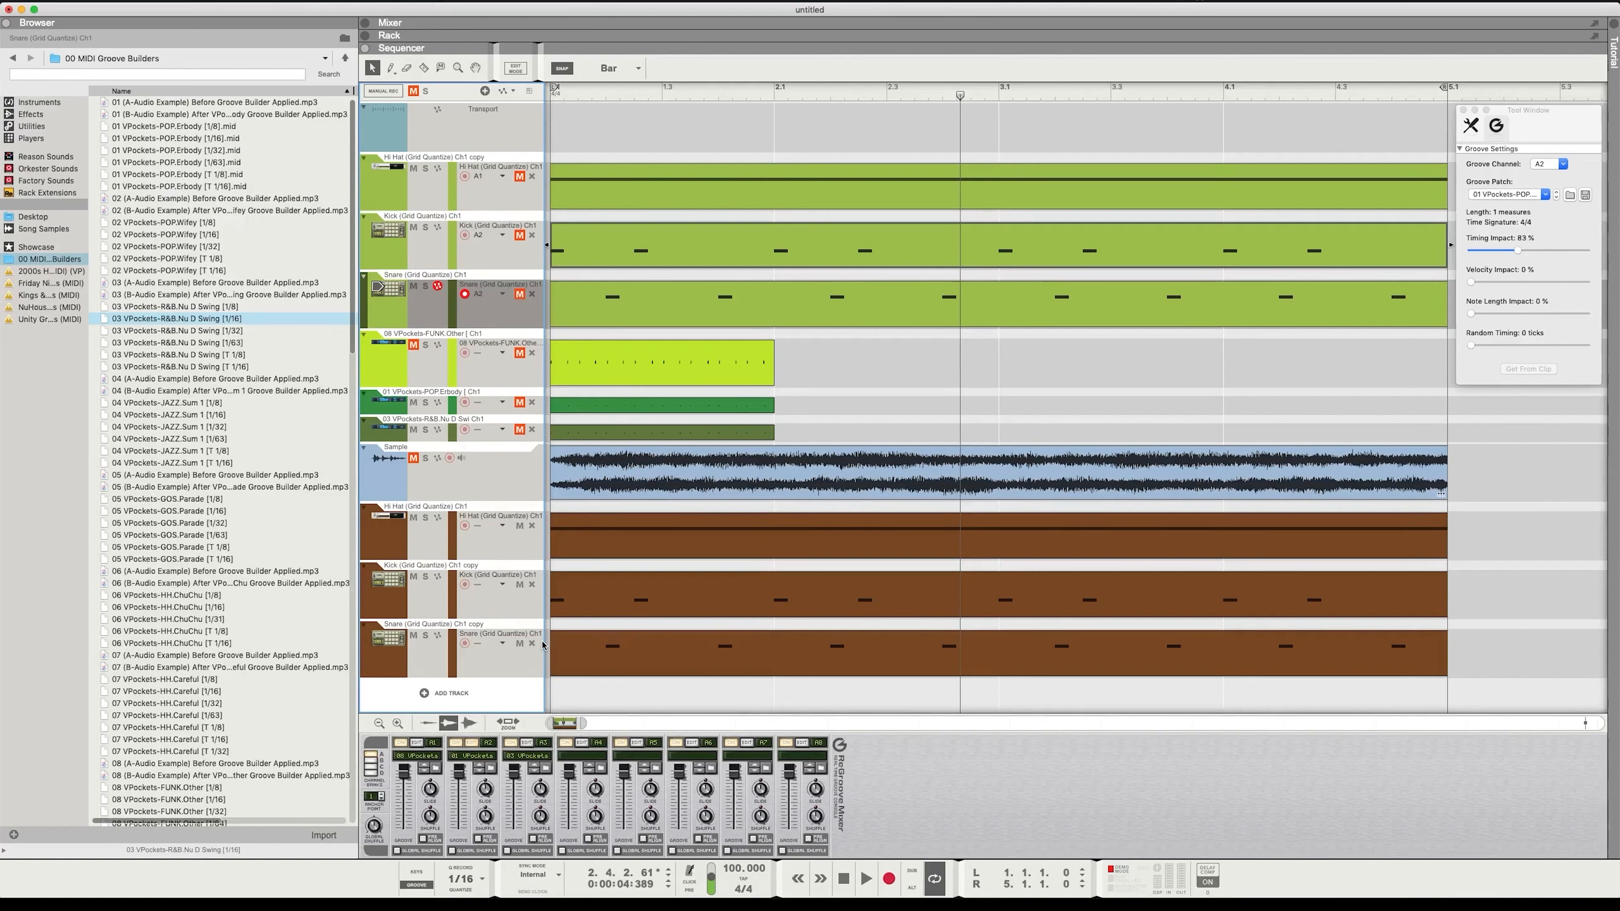
- Assign the green hi-hat lane to groove channel A1 and set A1's timing impact and velocity impact to 0%
click(542, 644)
click(1202, 316)
click(503, 177)
mouse_move(504, 230)
click(600, 230)
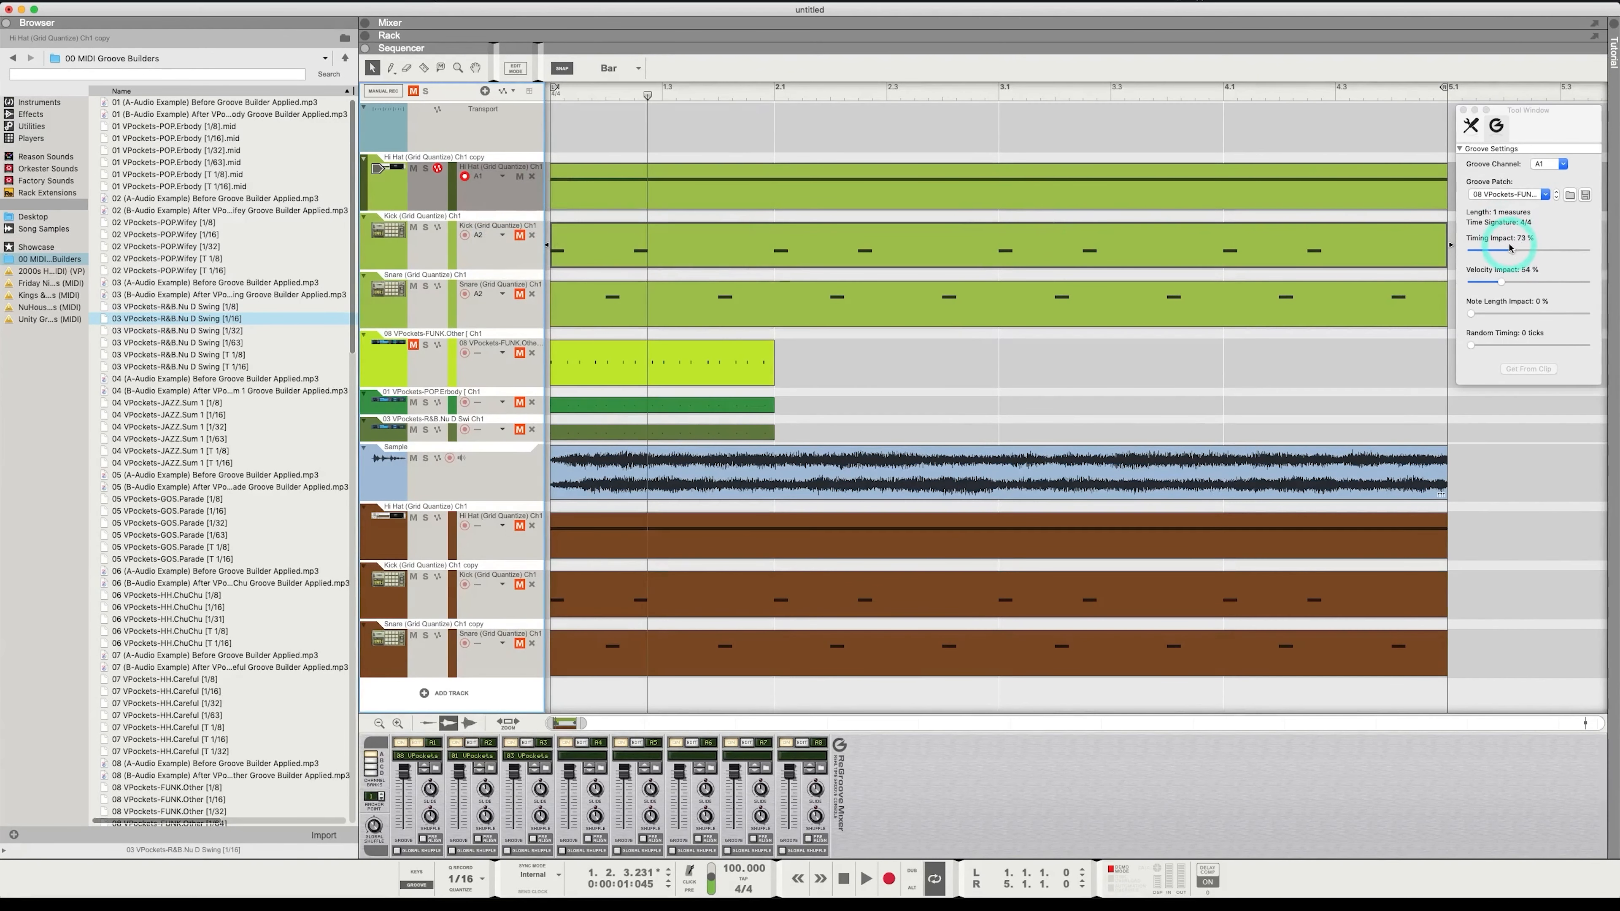
drag(1515, 251, 1470, 281)
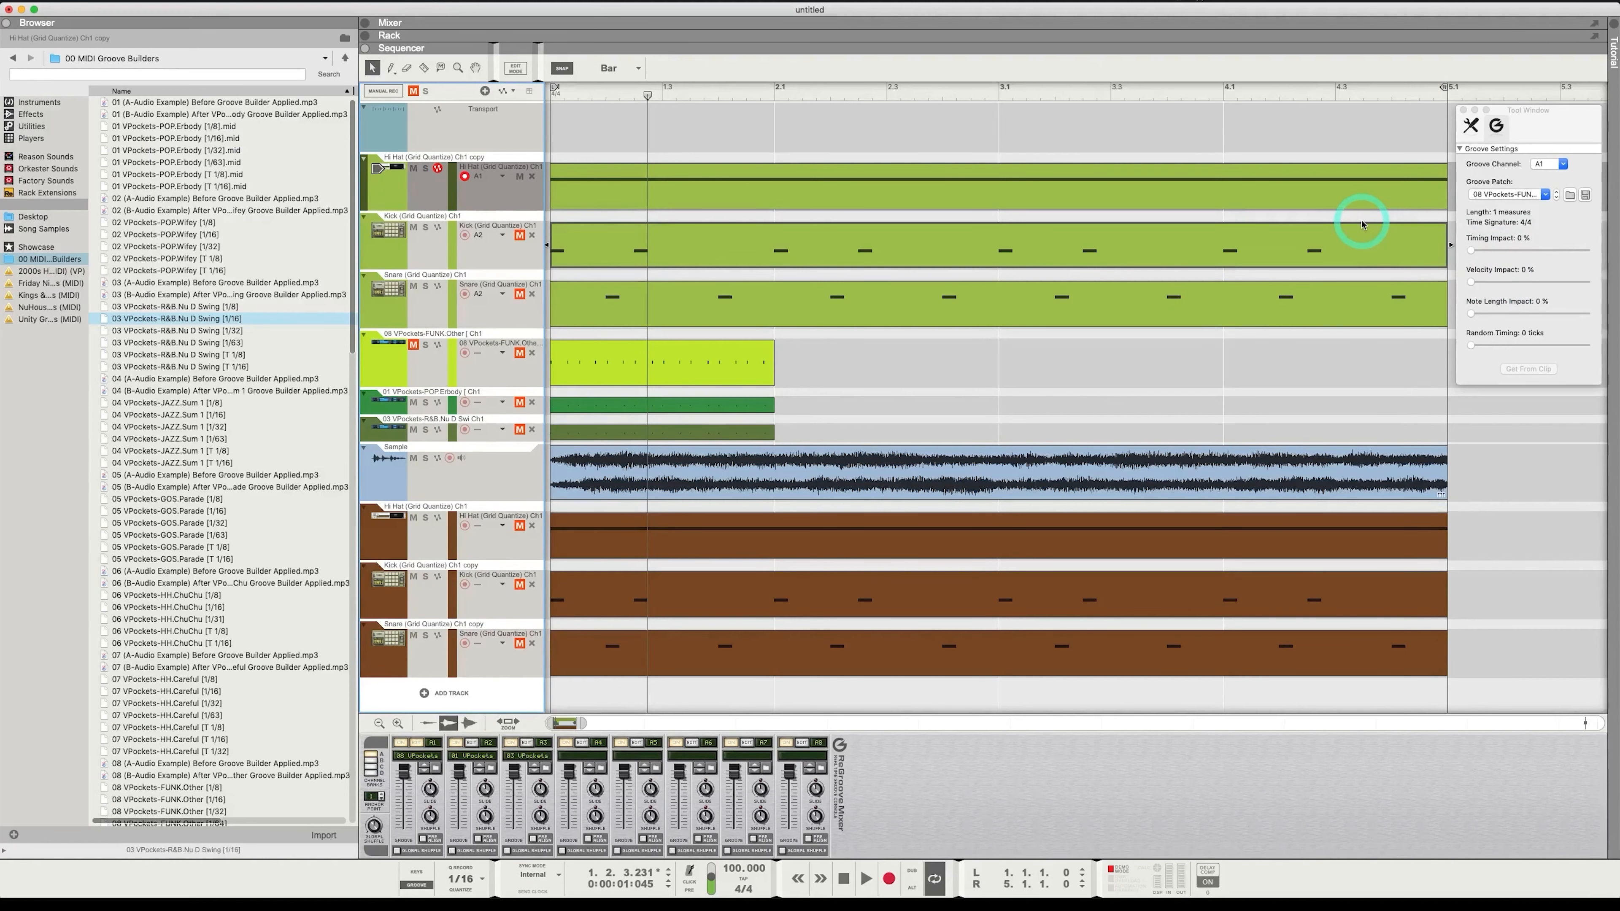
- Play the loop and raise groove A1's timing impact to 64% and velocity impact to 33%
click(1471, 251)
key(space)
drag(1473, 253, 1491, 281)
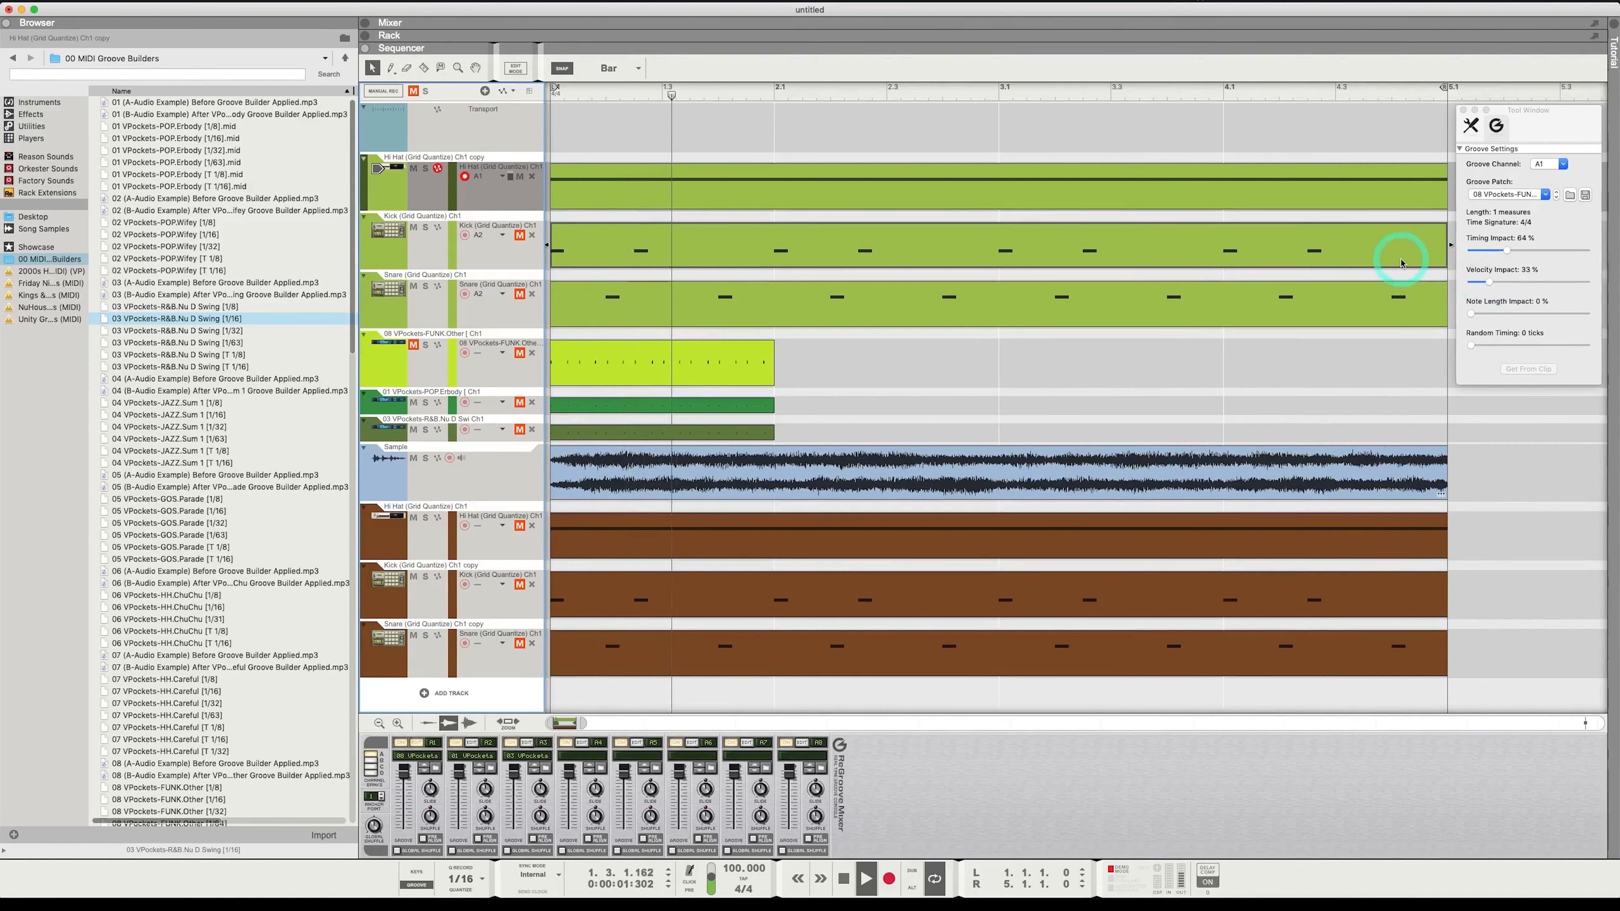
- Toggle the mutes of the green kick and snare lanes during playback, leave both unmuted, and stop the loop
click(520, 235)
click(521, 294)
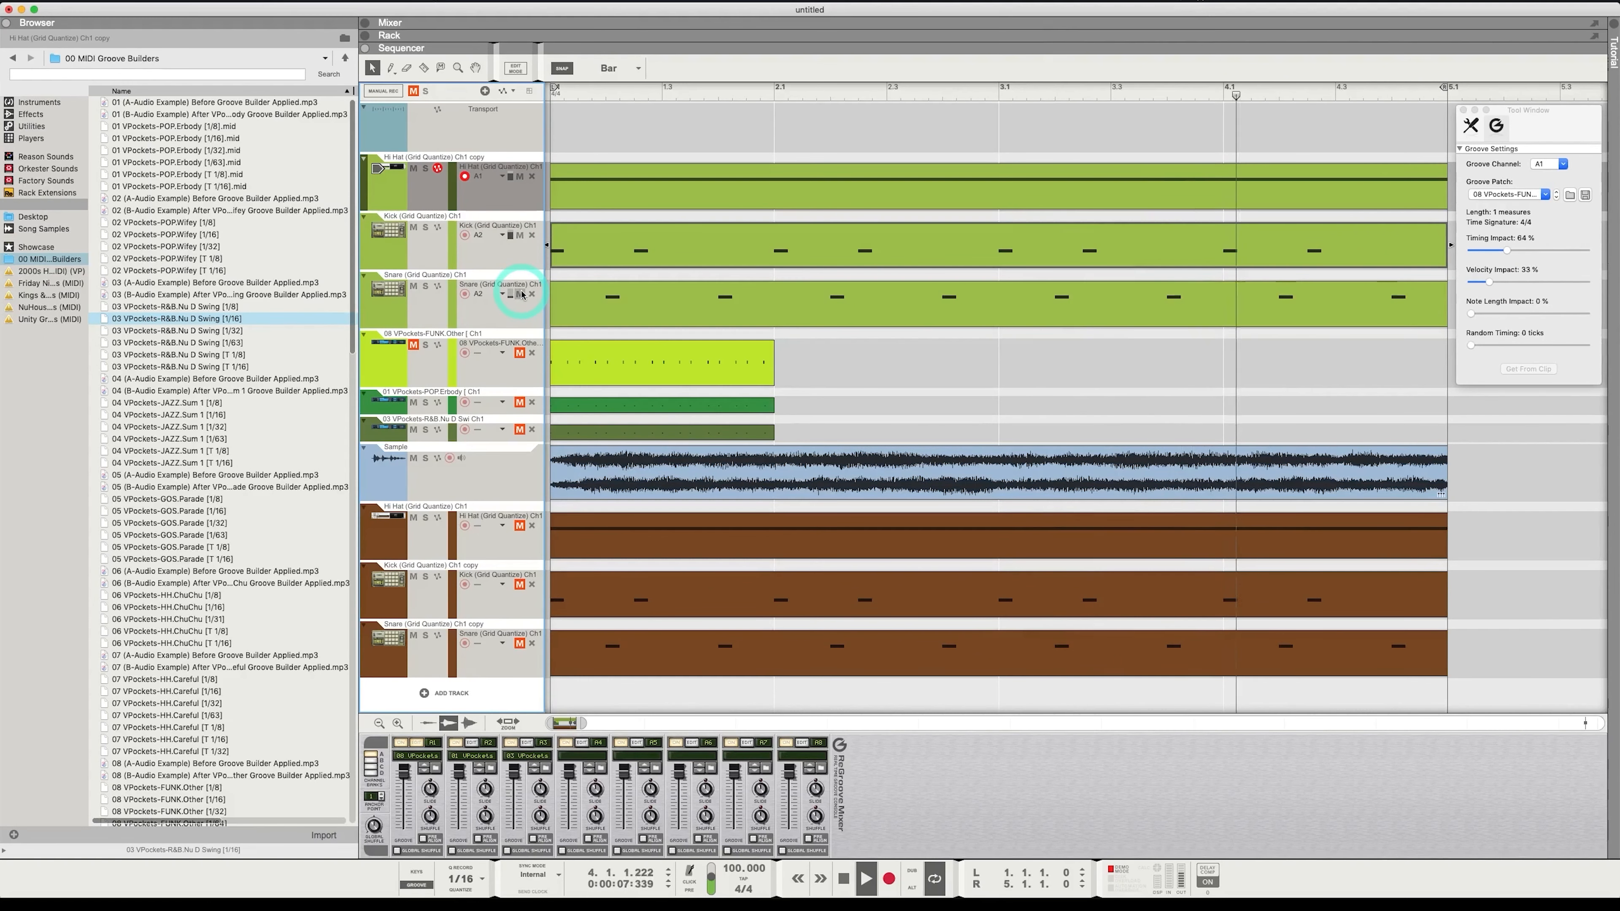
click(522, 293)
click(538, 402)
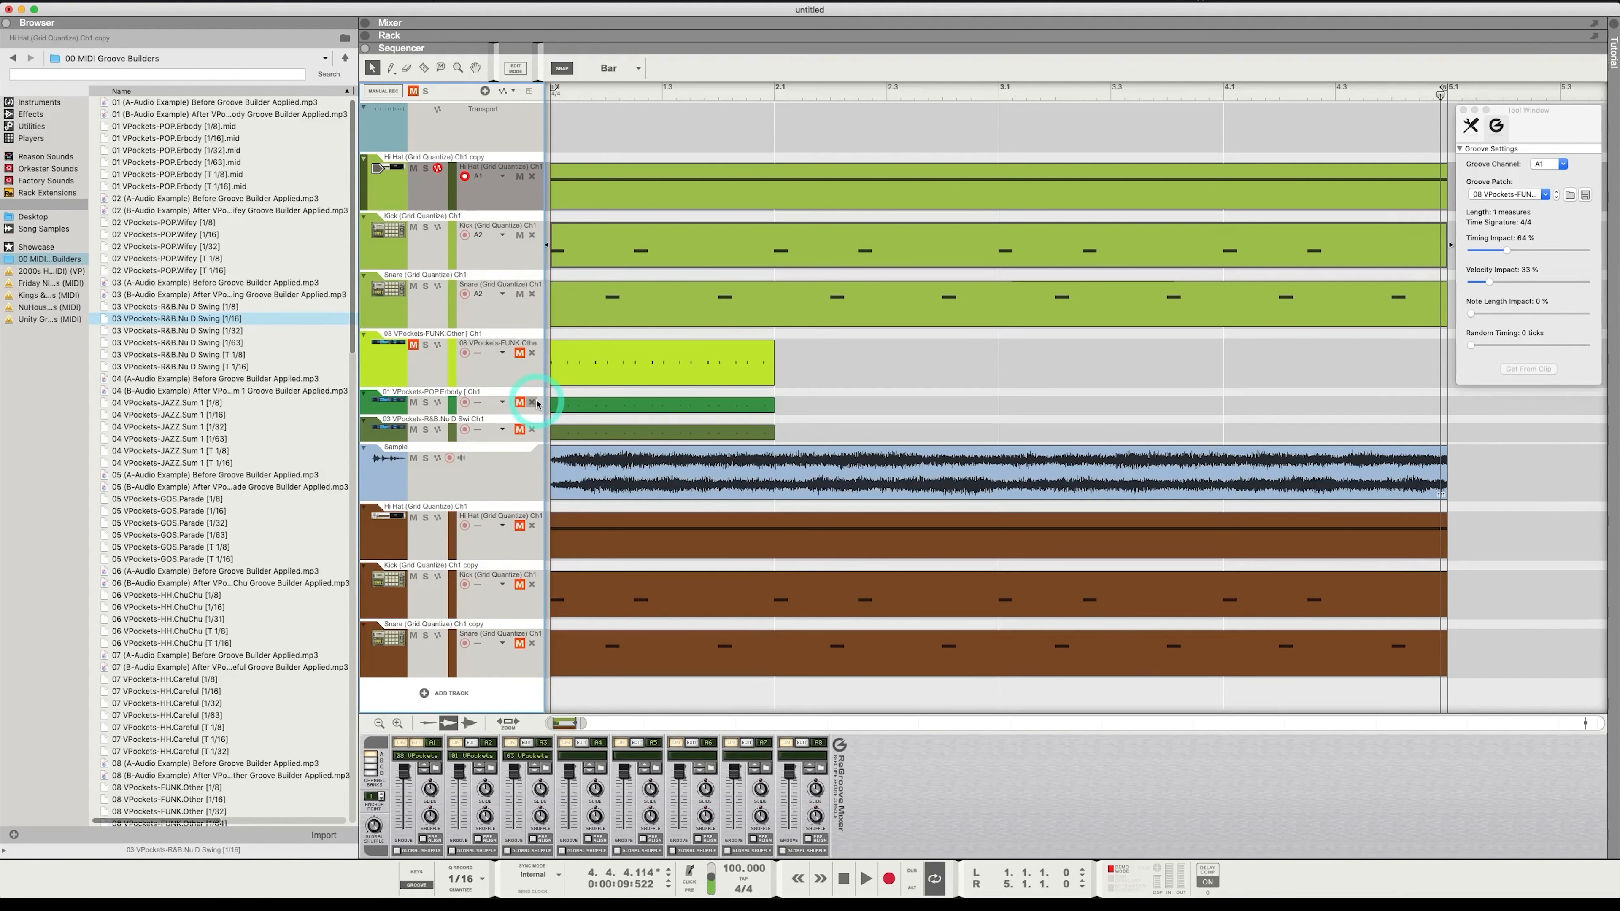
- Mute the green hi-hat, kick and snare lanes, unmute their brown copies, and play the straight version from the song start
drag(520, 294, 520, 177)
drag(519, 526, 523, 644)
key(shift+Return)
key(space)
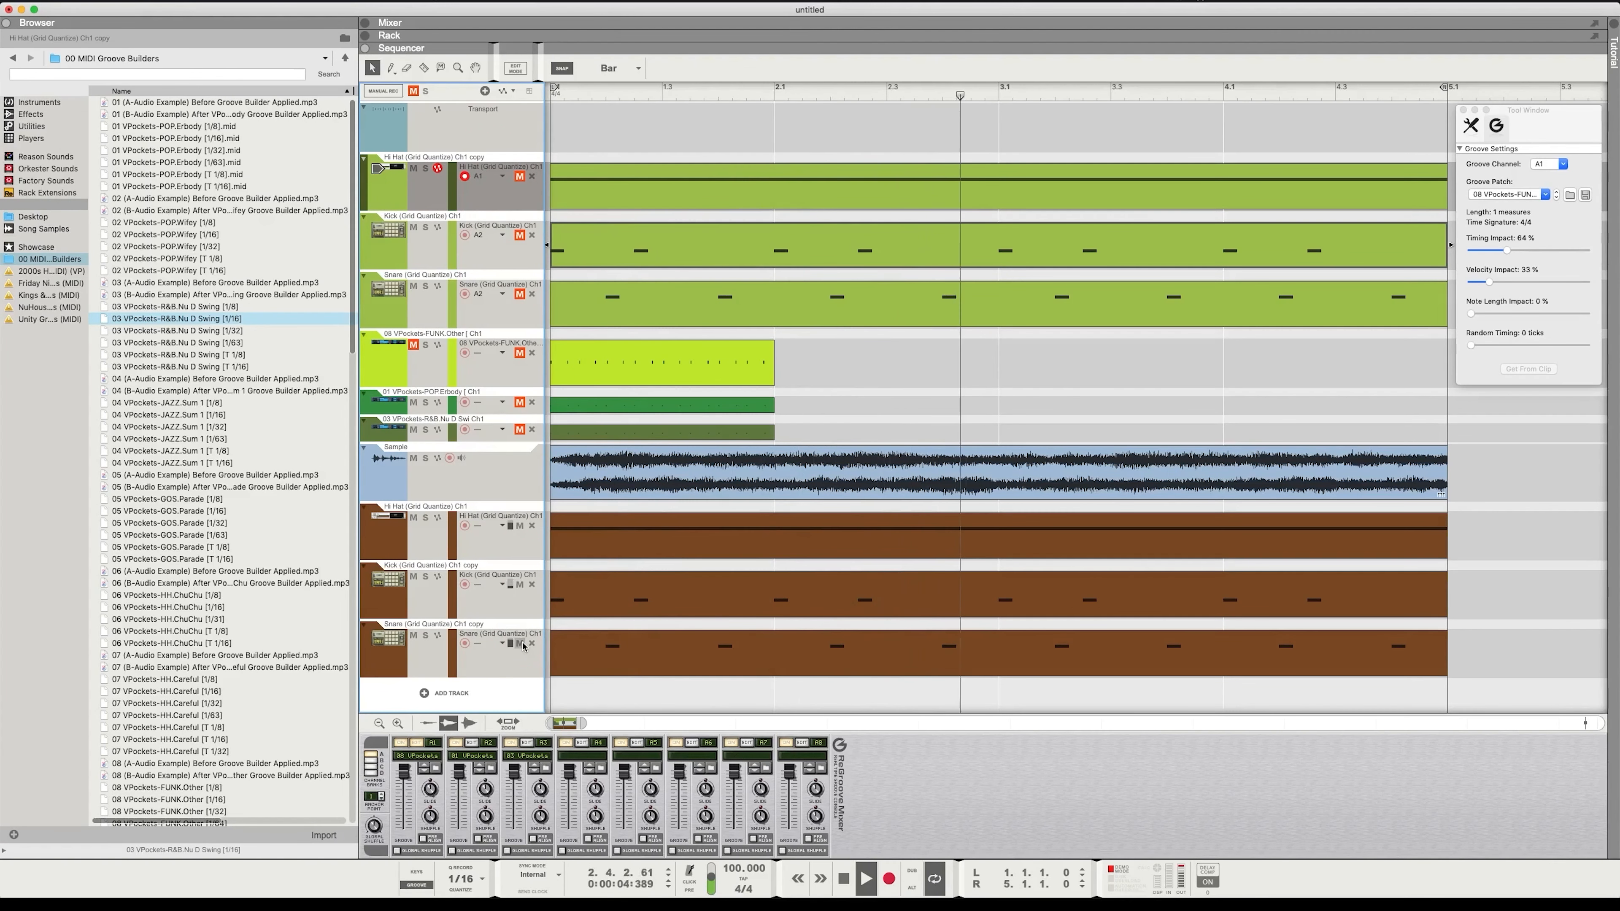
key(space)
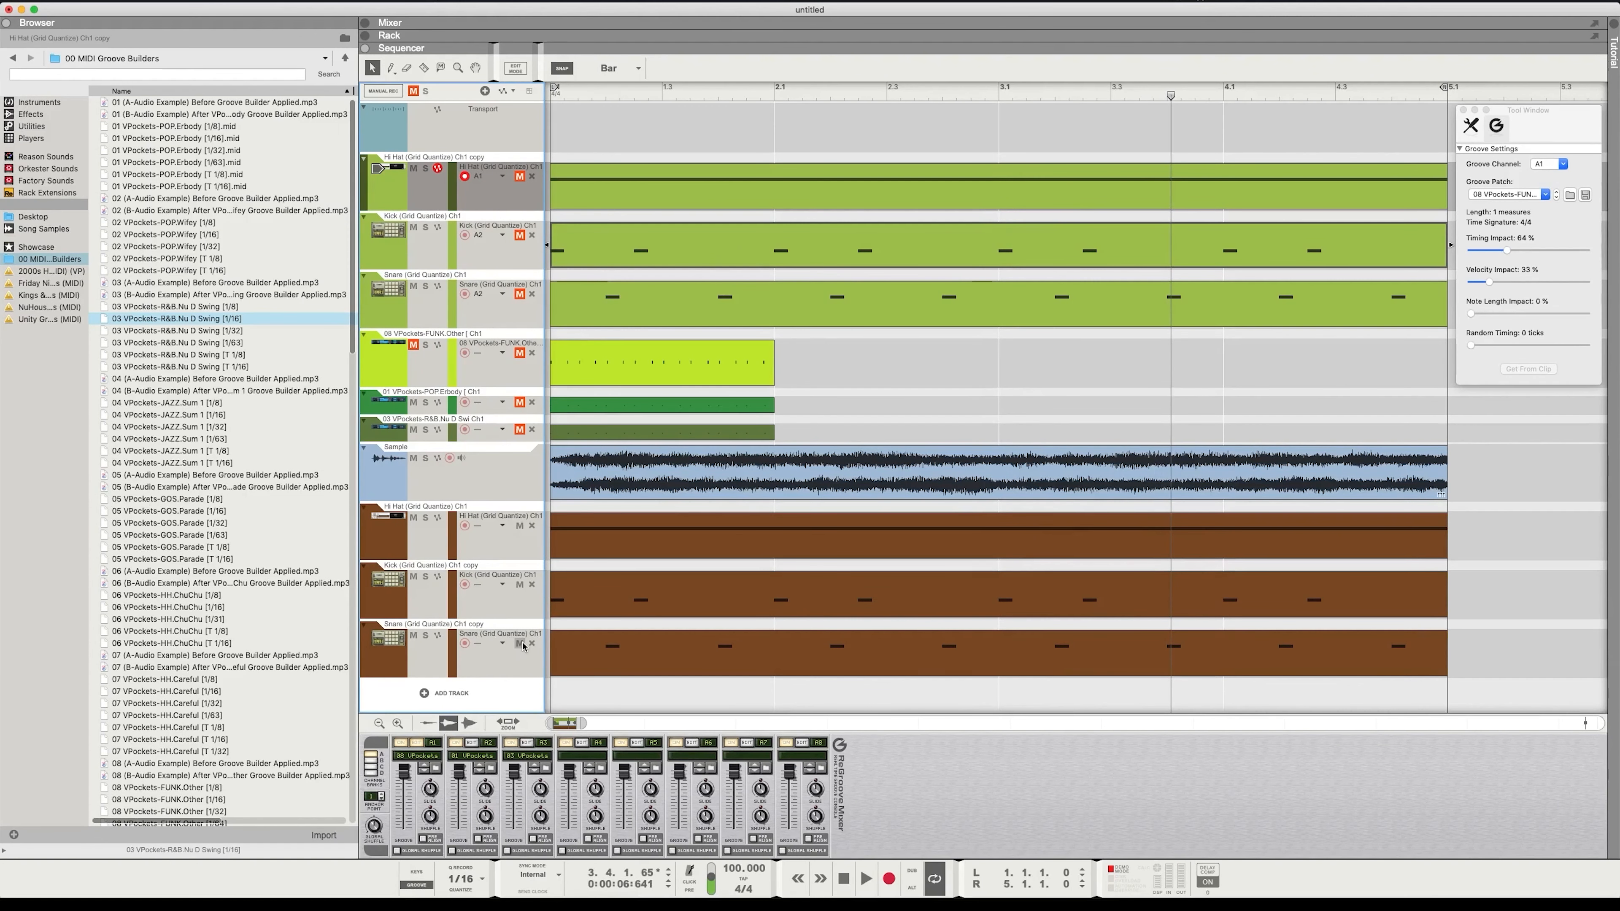
- Switch back from the brown drum copies to the green lanes by swapping their mutes, and play the grooved version from the song start
drag(519, 526, 520, 643)
drag(520, 176, 520, 294)
key(shift+Return)
key(space)
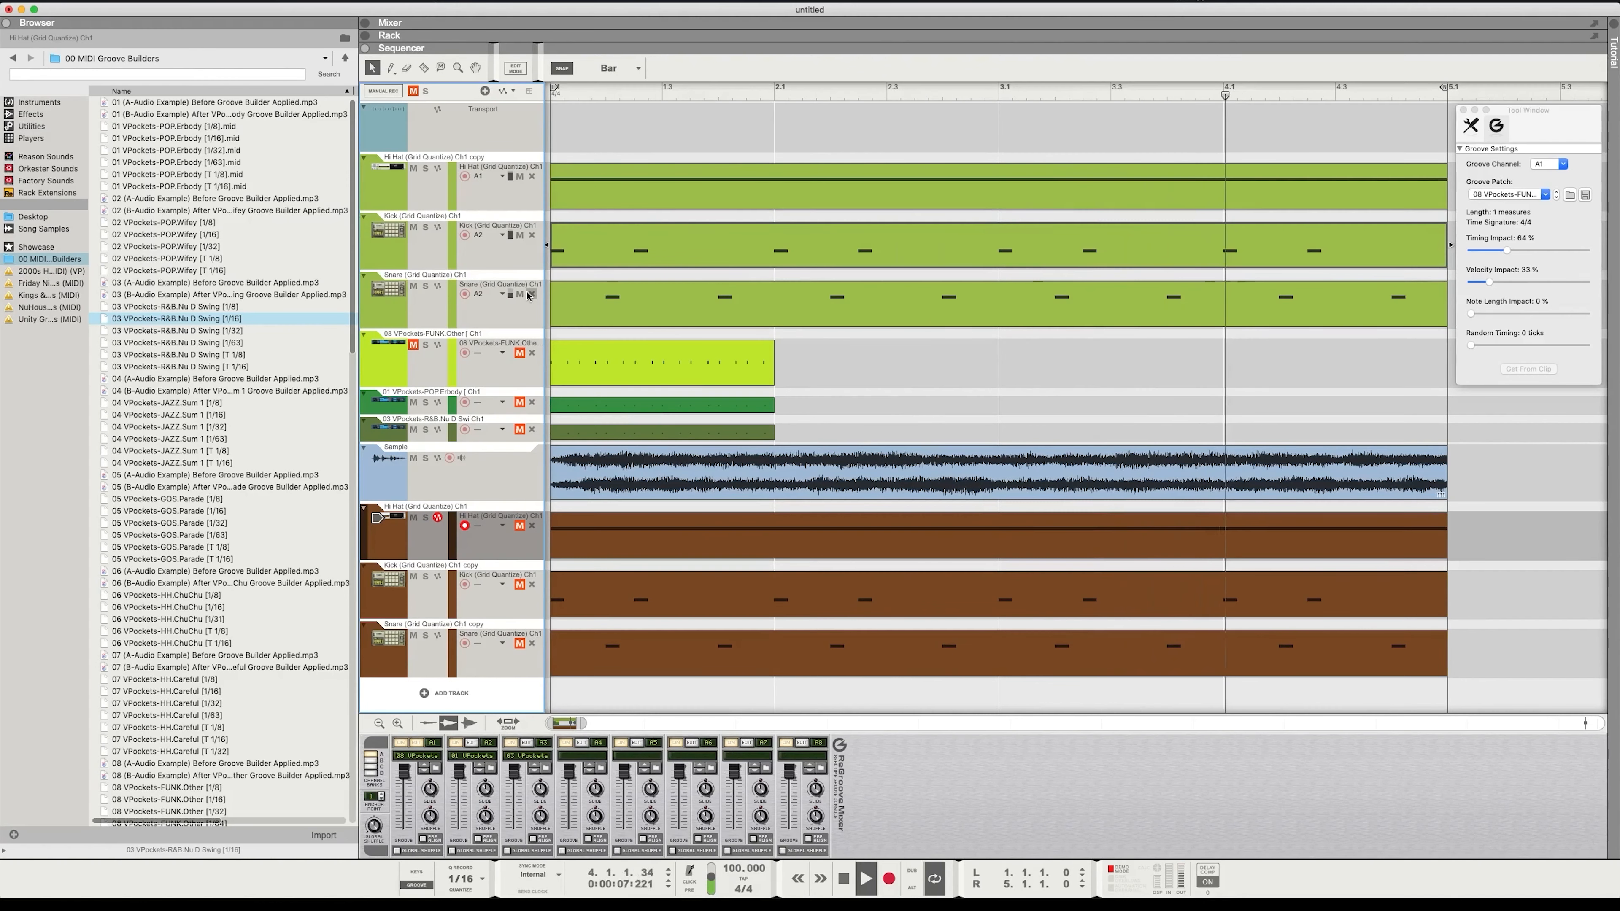
key(space)
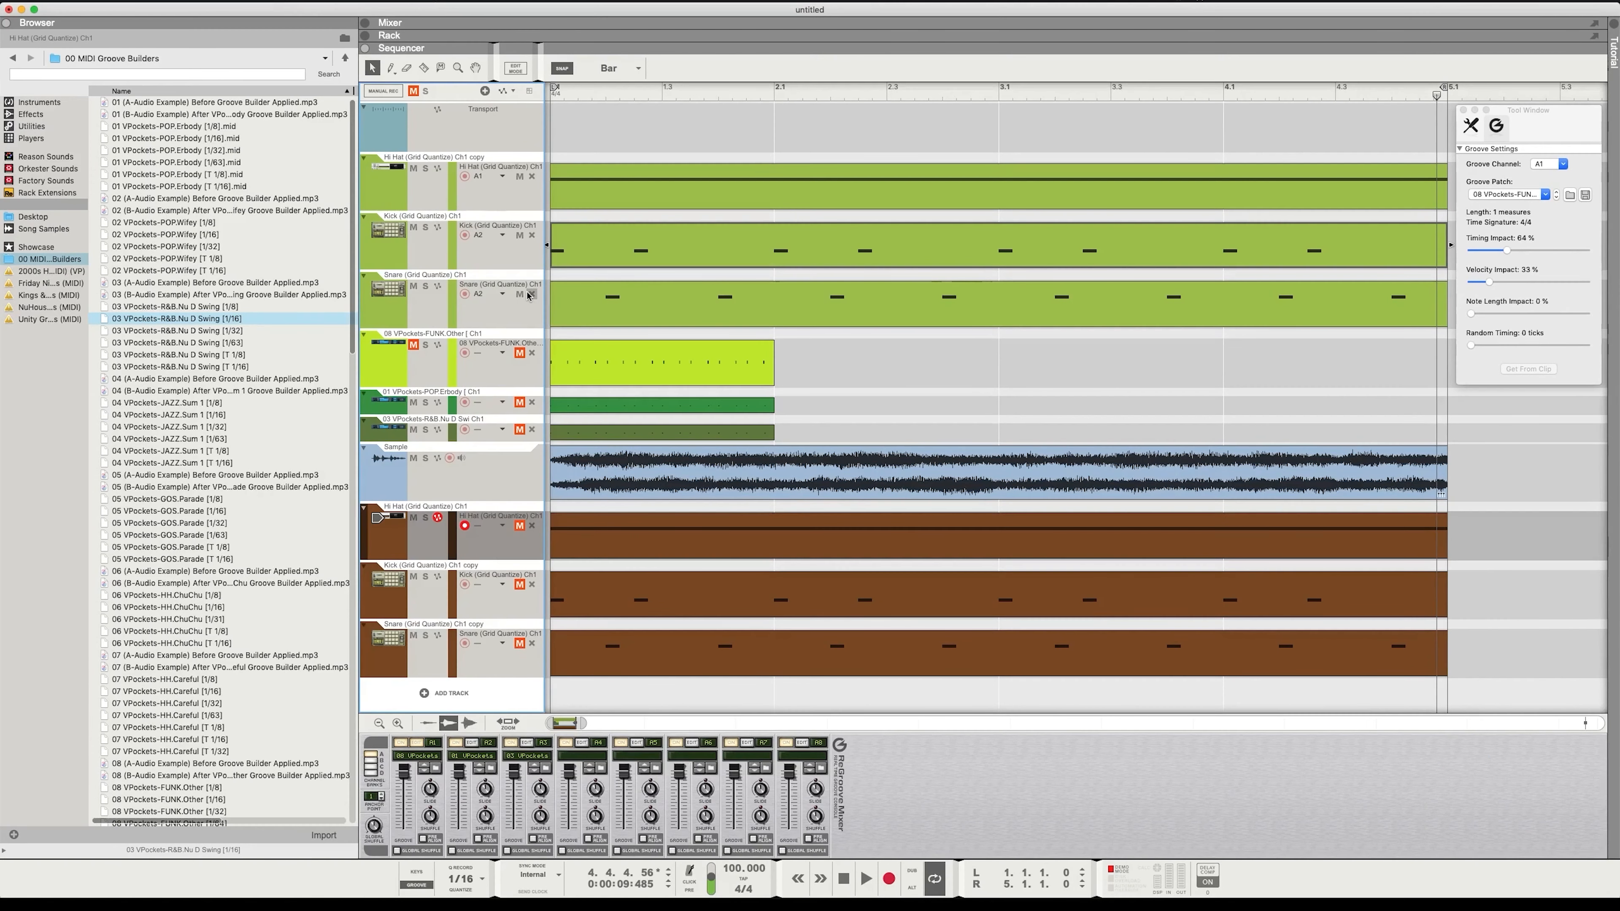
- Inspect the green hi-hat clip's note velocities, and vary groove A1's velocity impact during playback, up to 49% and down to 10%
double_click(603, 168)
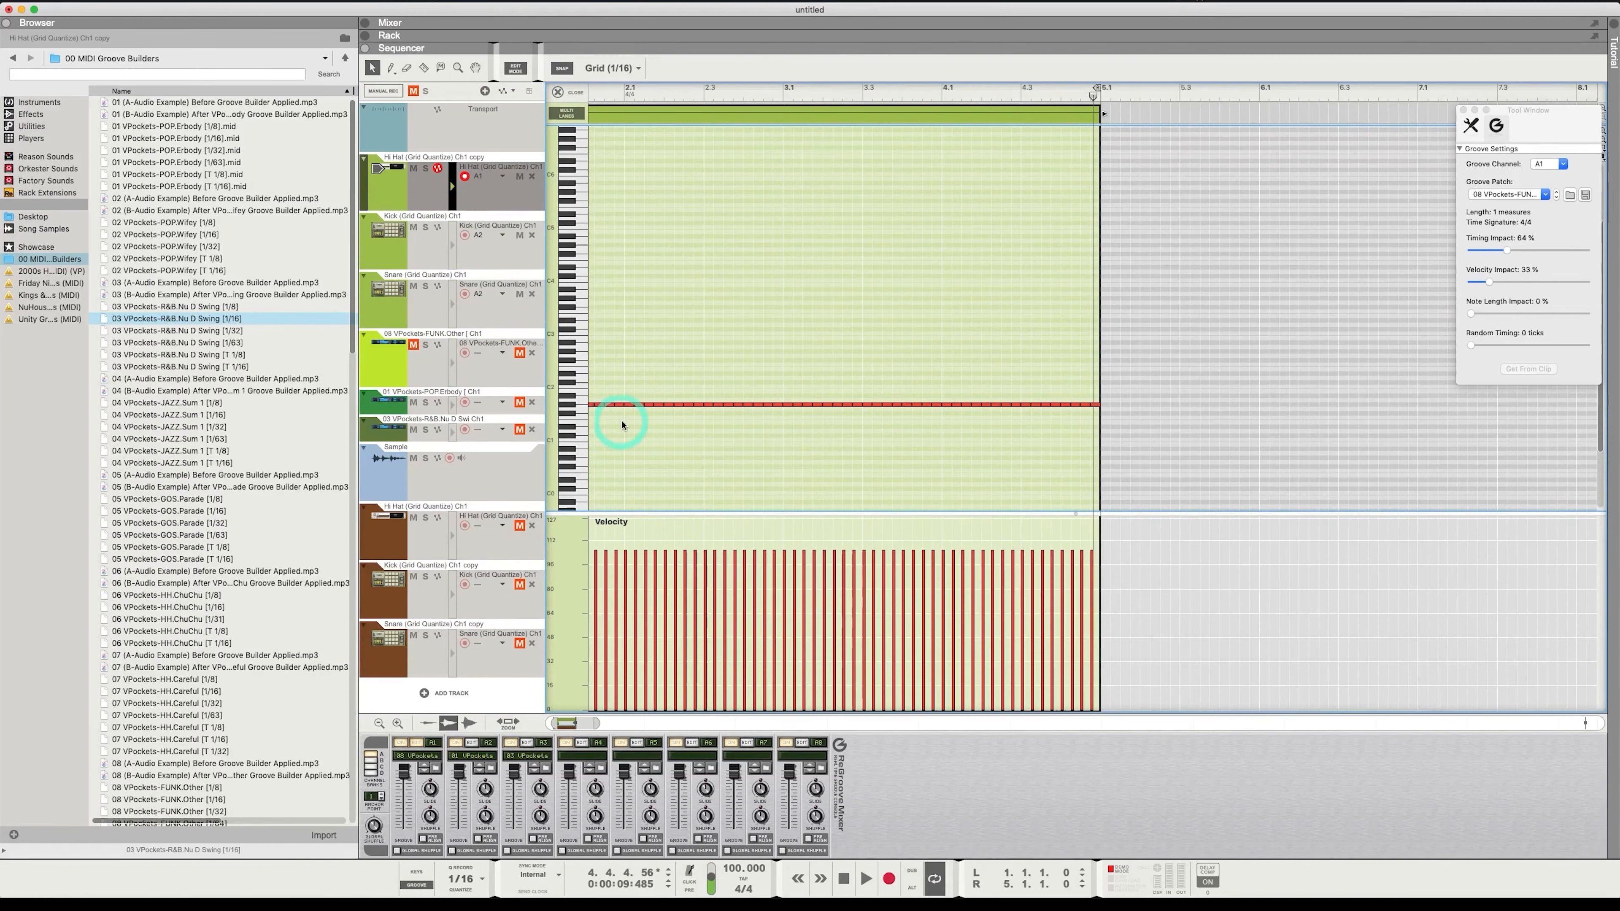
double_click(630, 437)
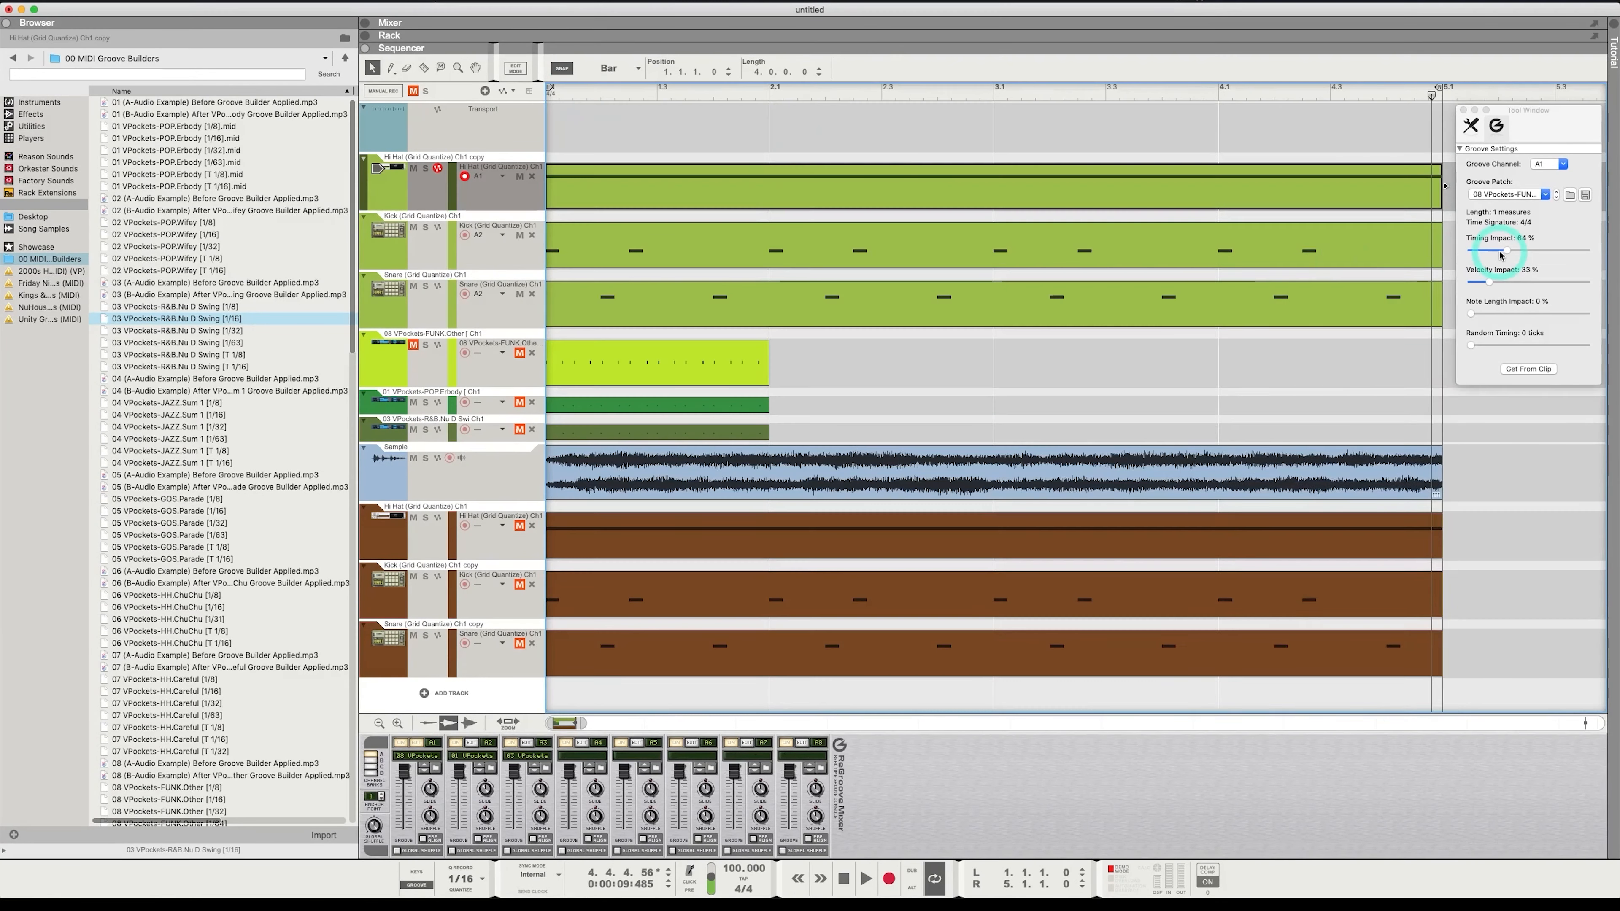
click(1487, 256)
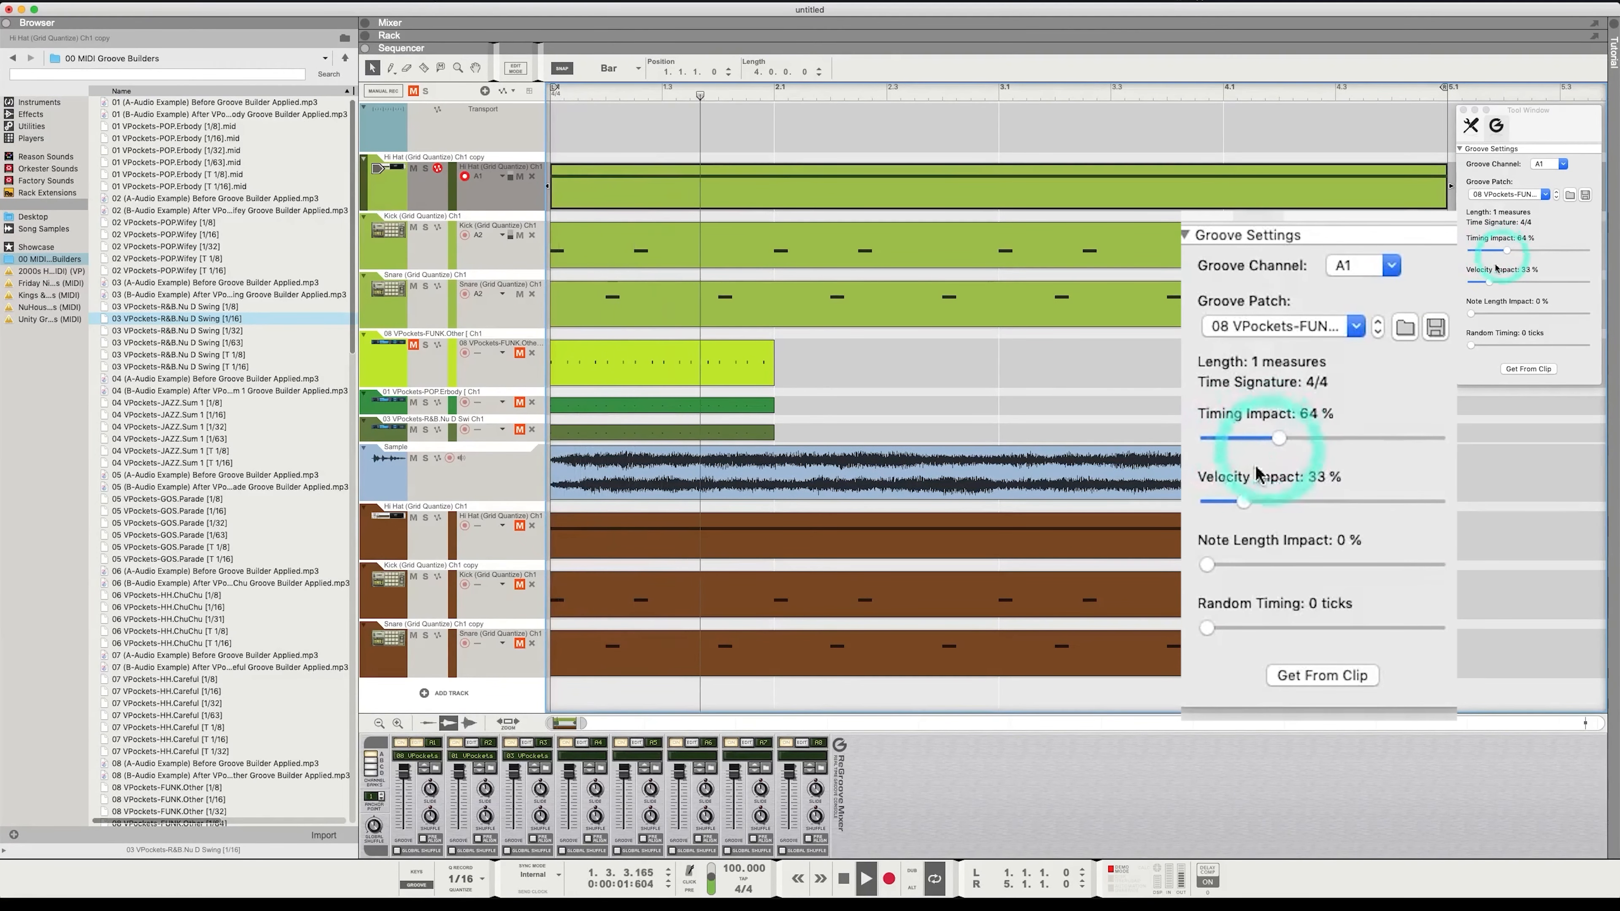
mouse_move(1490, 281)
mouse_down()
mouse_move(1524, 282)
mouse_move(1496, 282)
mouse_up()
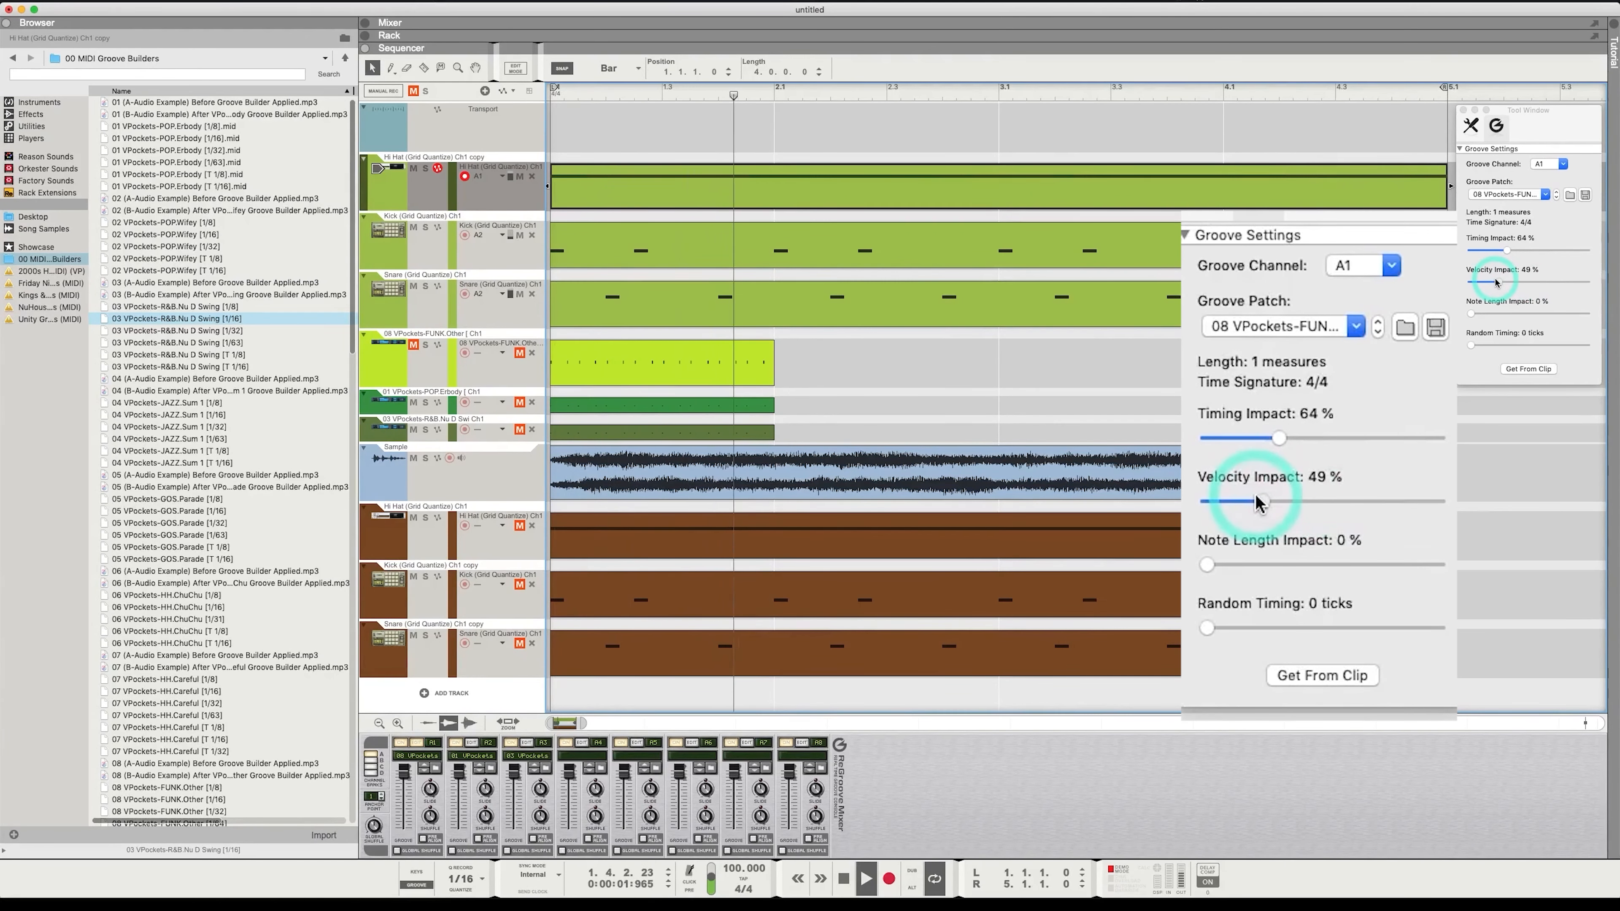
drag(1497, 282, 1474, 285)
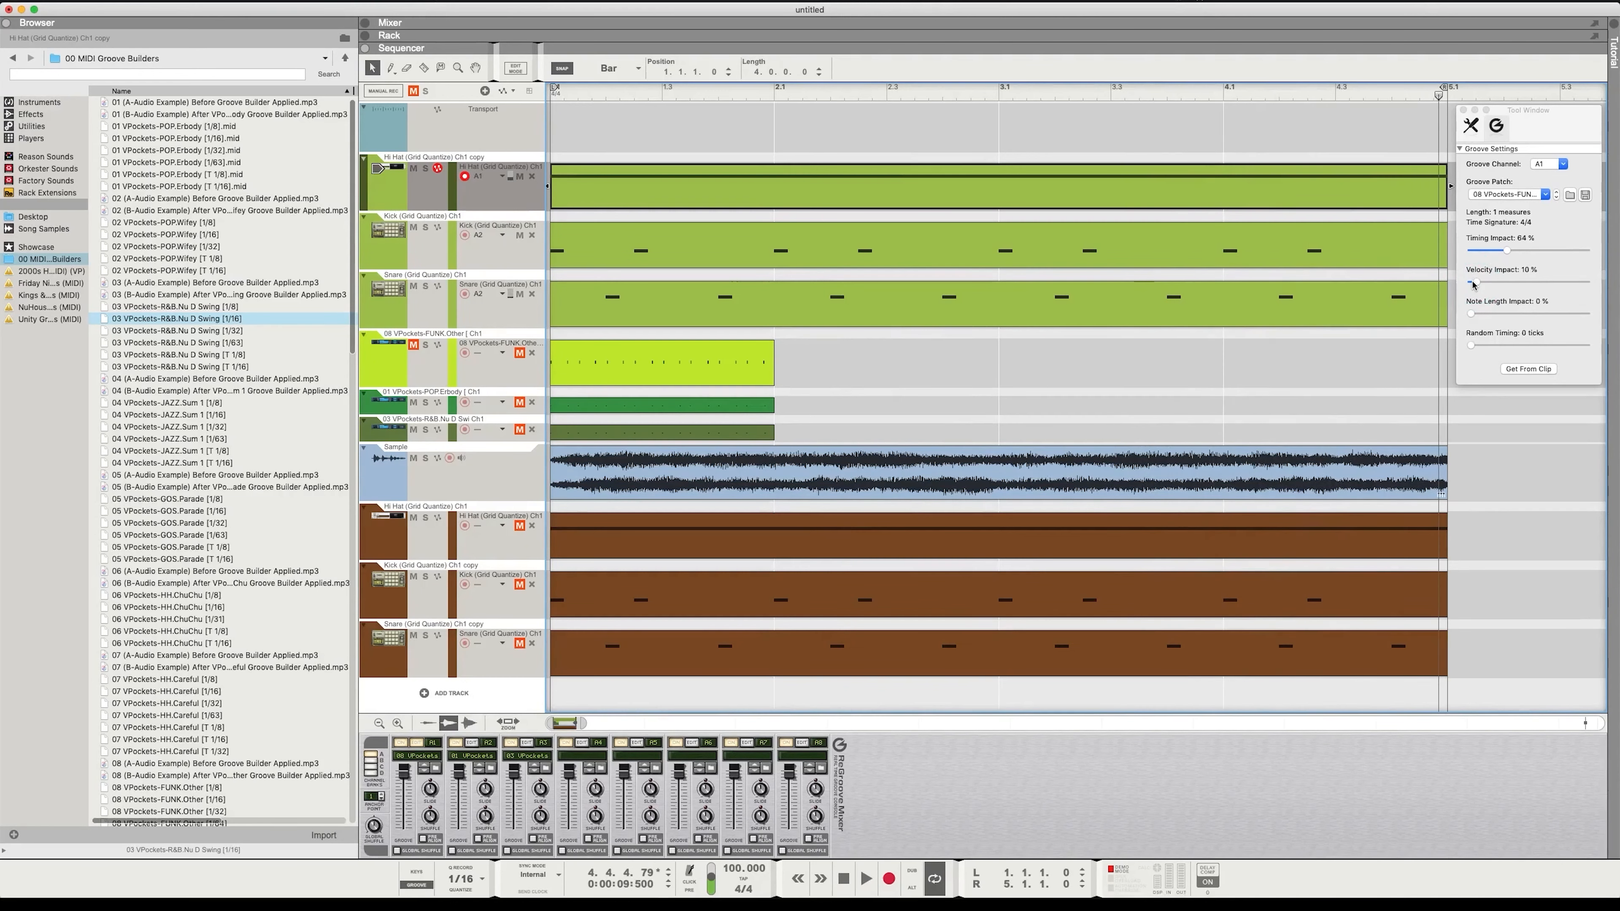